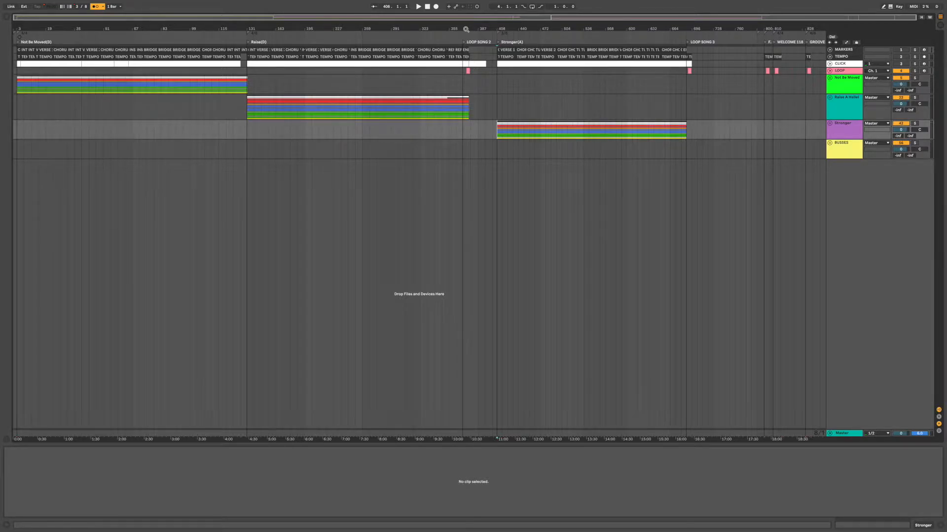
Expand the Not Be Moved group, unfold its Drums and Loop tracks to examine their clips, and collapse everything again.
left_click(830, 78)
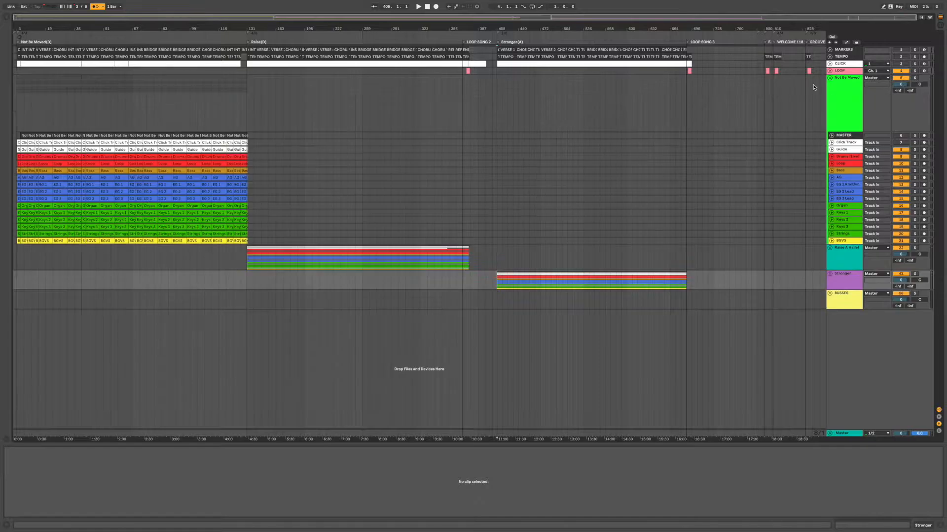
left_click_drag(117, 28, 131, 51)
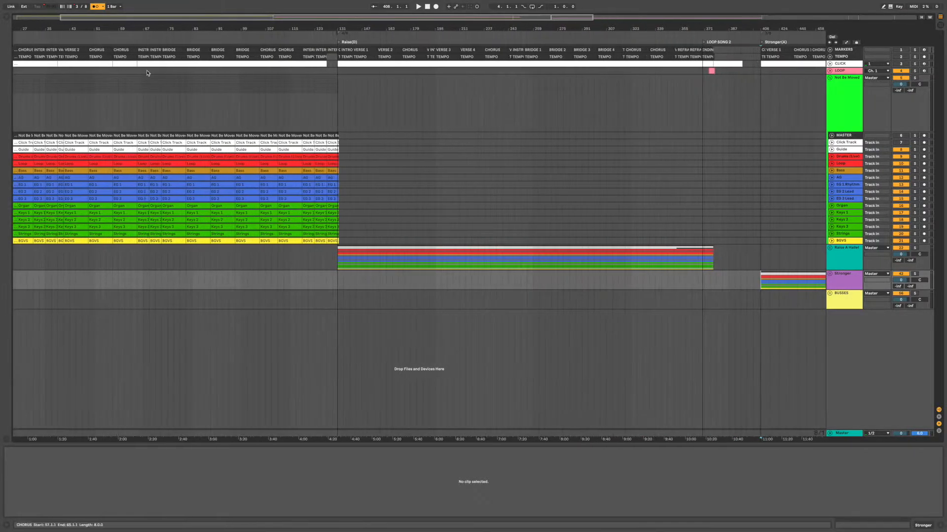
scroll(188, 110, "left", 3)
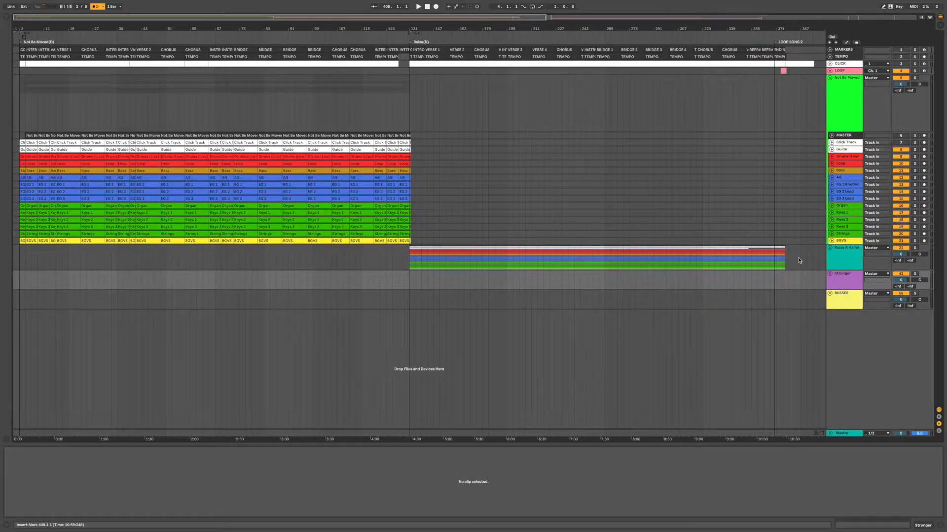
left_click(833, 158)
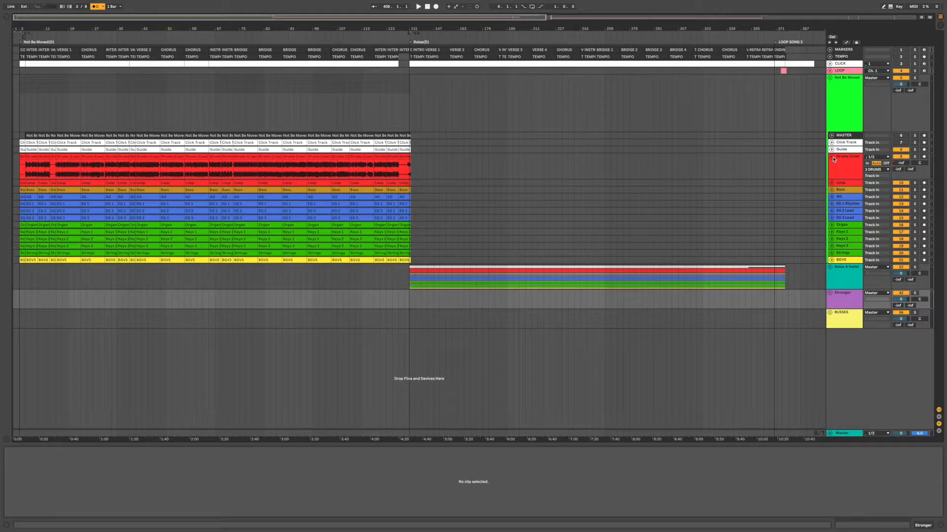
left_click(832, 184)
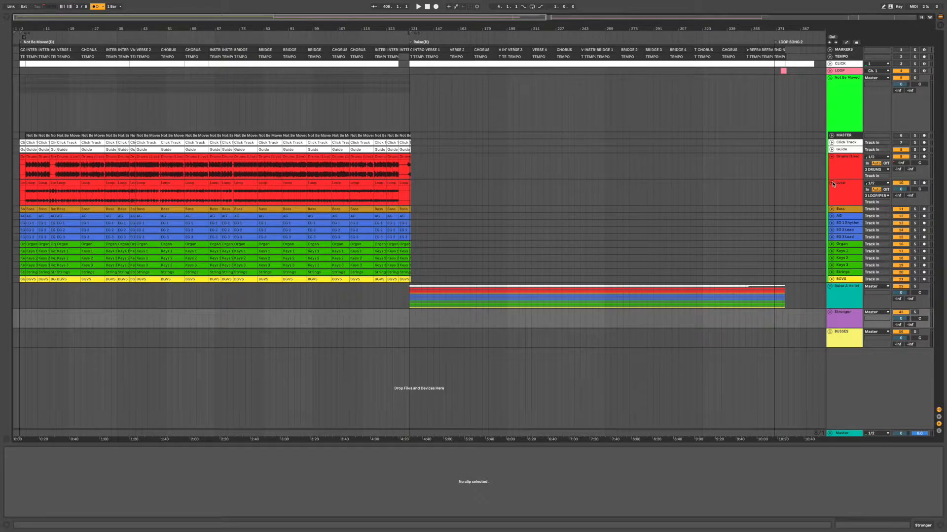
left_click(833, 184)
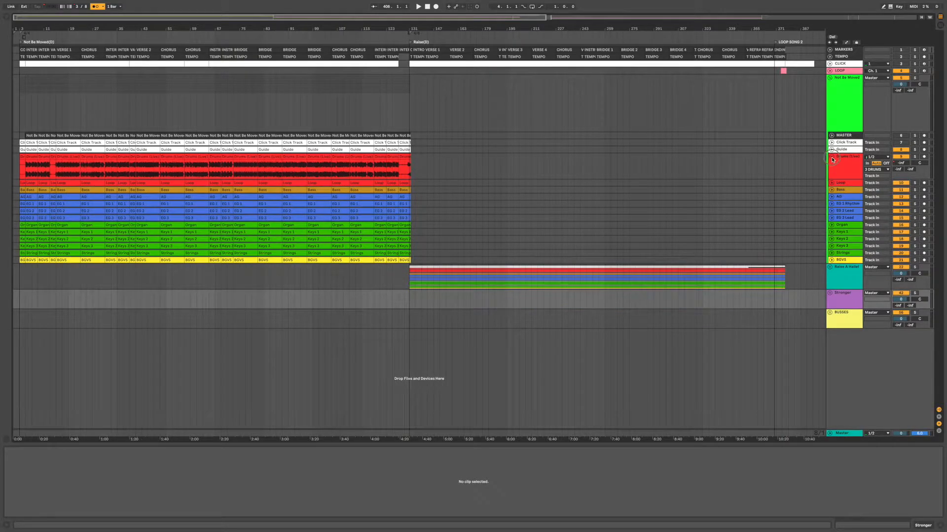
left_click(832, 158)
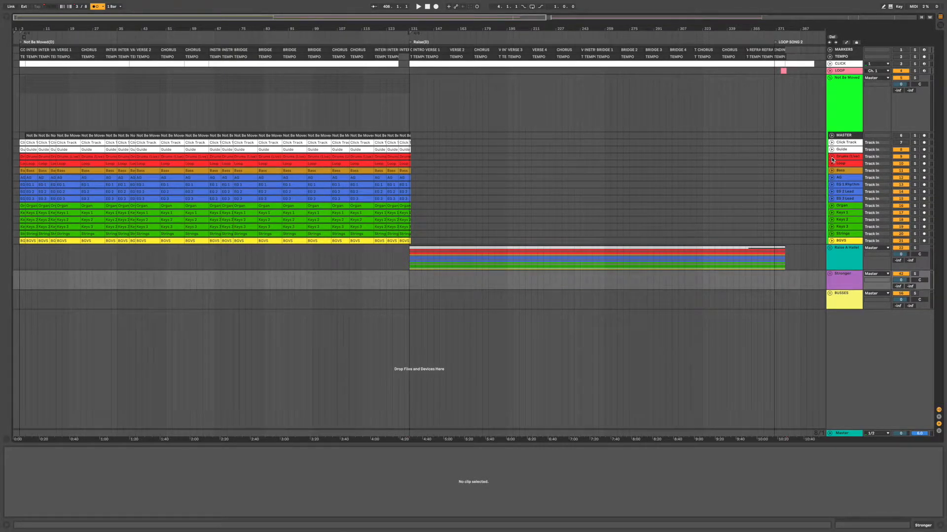
left_click(831, 79)
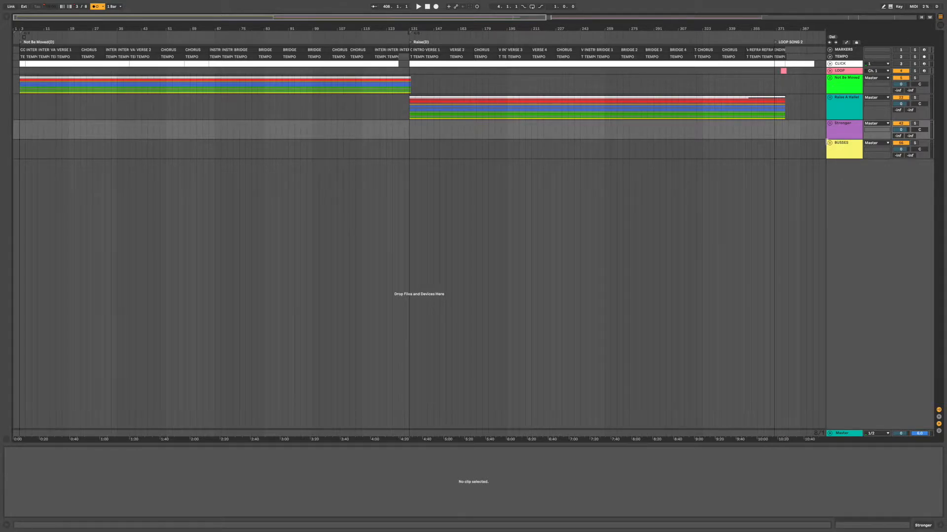
Expand the BUSSES group and look over its bus tracks alongside the full set timeline.
left_click(830, 143)
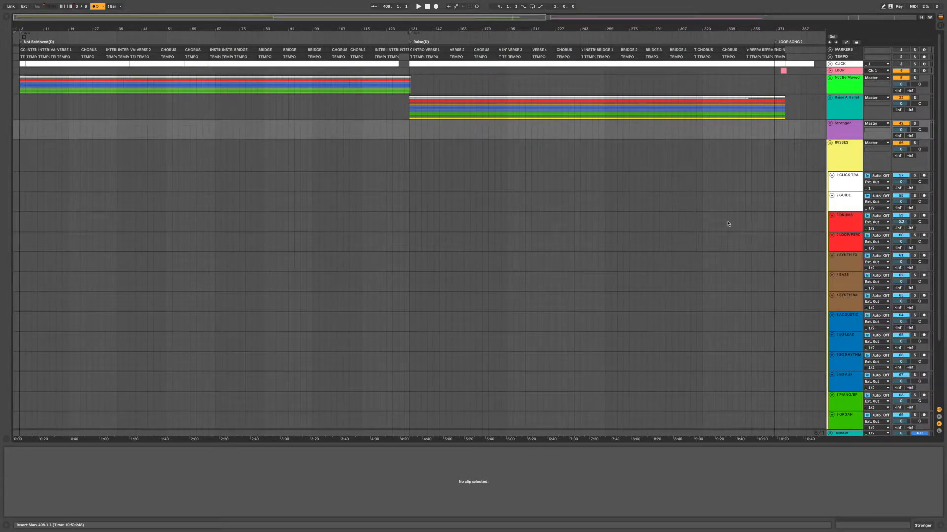
scroll(739, 219, "right", 10)
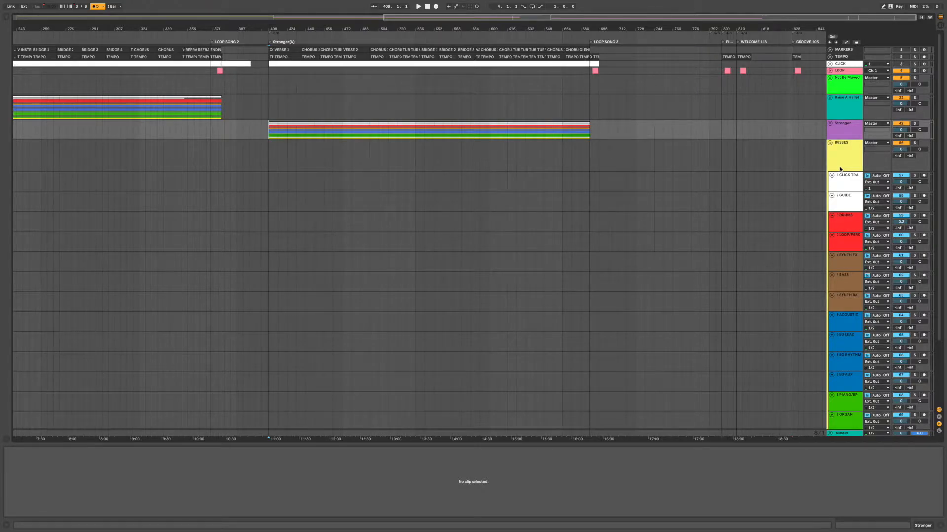
scroll(842, 166, "down", 3)
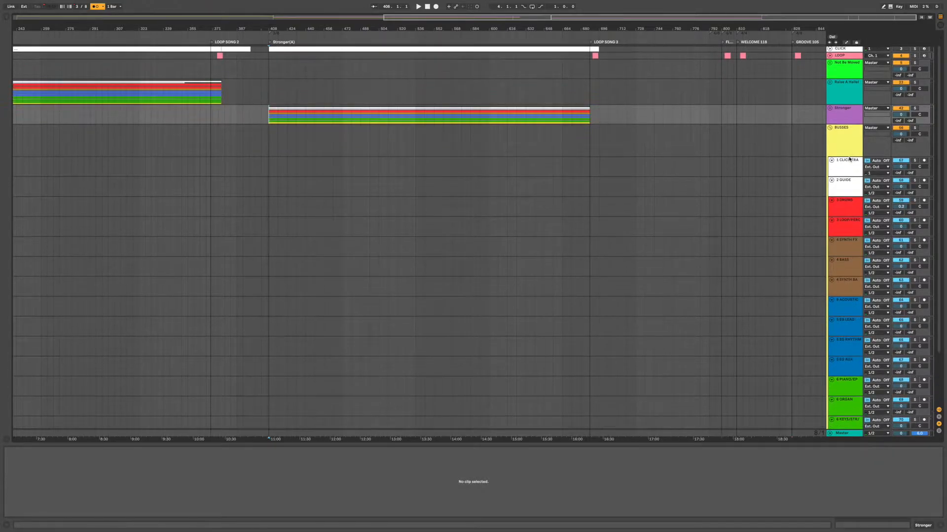
scroll(849, 143, "up", 3)
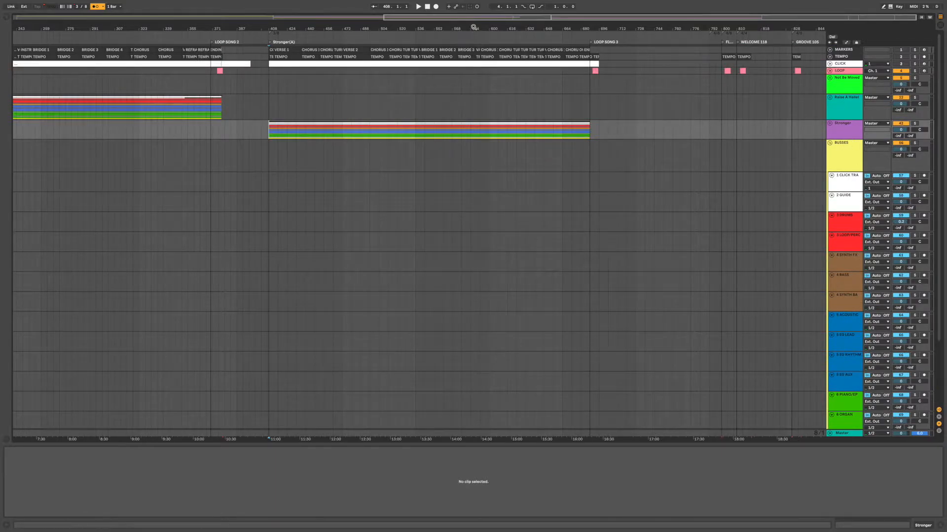
left_click_drag(472, 28, 618, 27)
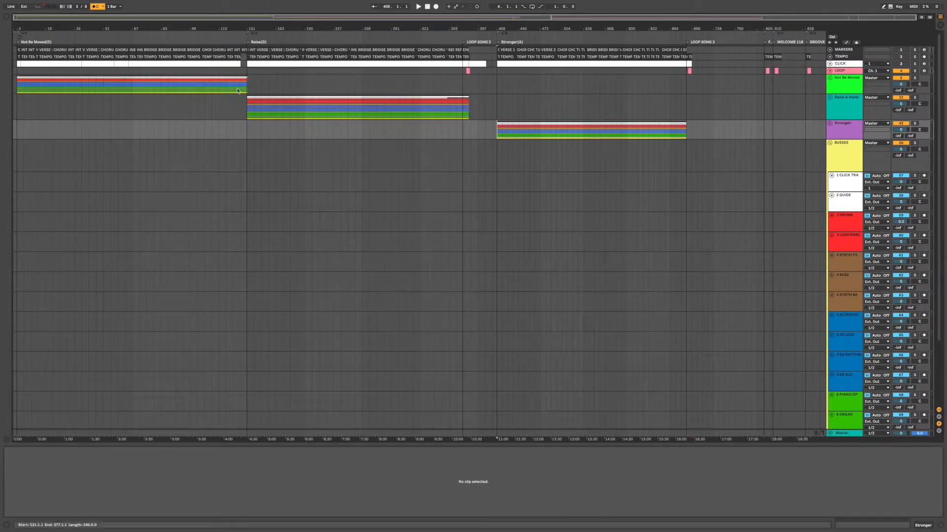
Switch to the Session view and look over the BUSSES group's mixer channels, leaving the group collapsed.
left_click(940, 28)
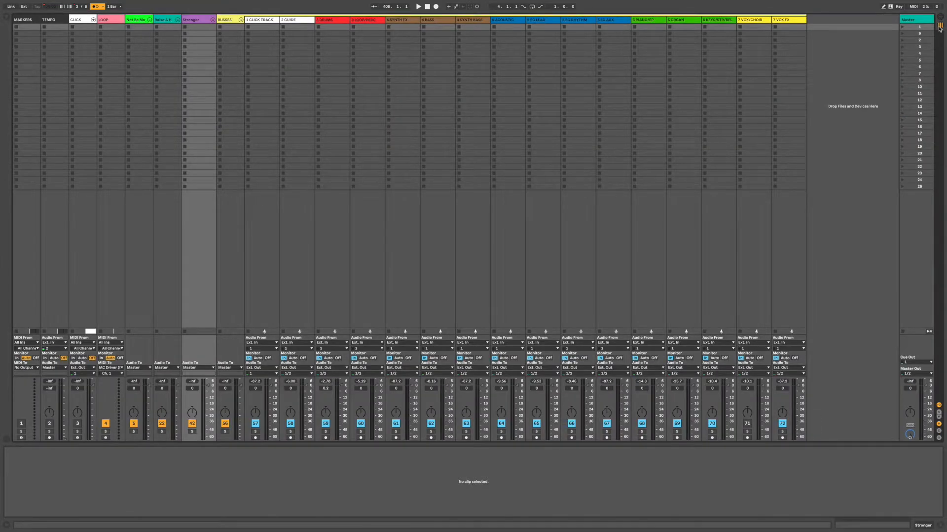
left_click(240, 20)
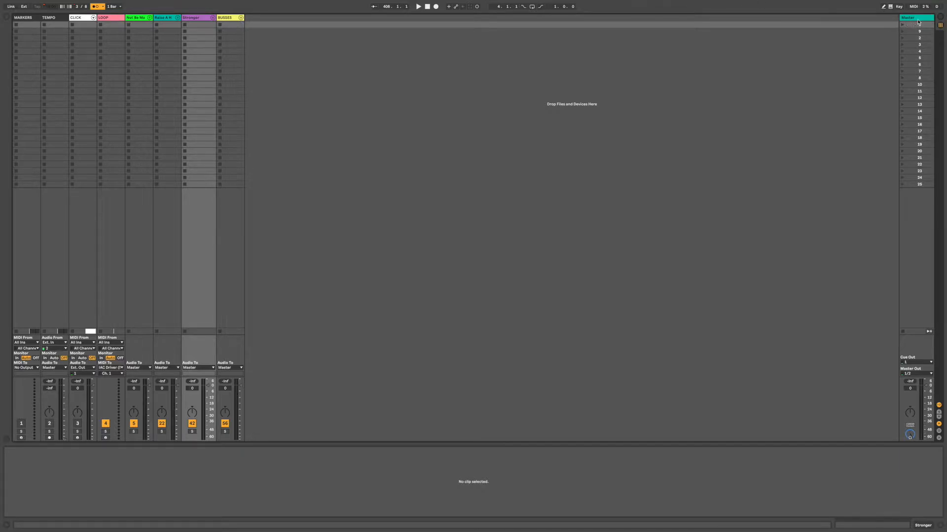
left_click(940, 20)
left_click(940, 20)
left_click(941, 19)
left_click(940, 19)
left_click(941, 20)
left_click(941, 20)
left_click(241, 18)
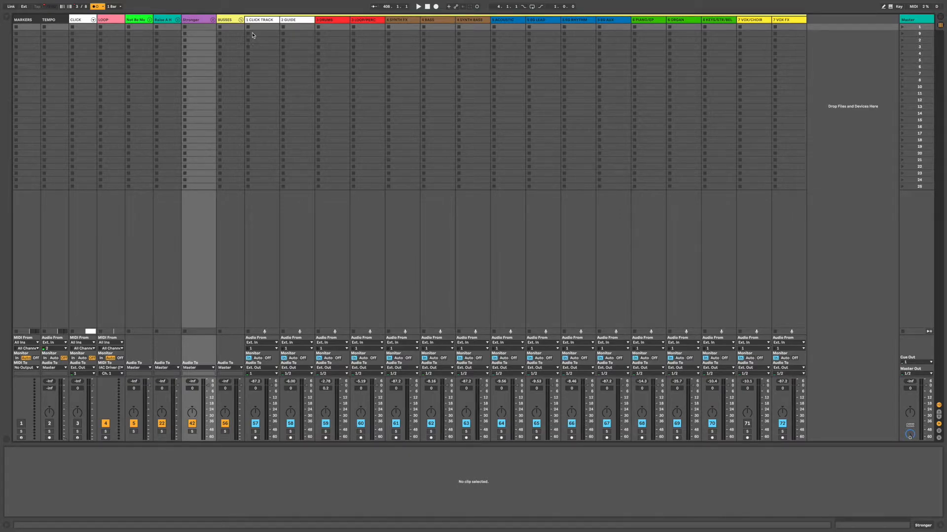
left_click(240, 20)
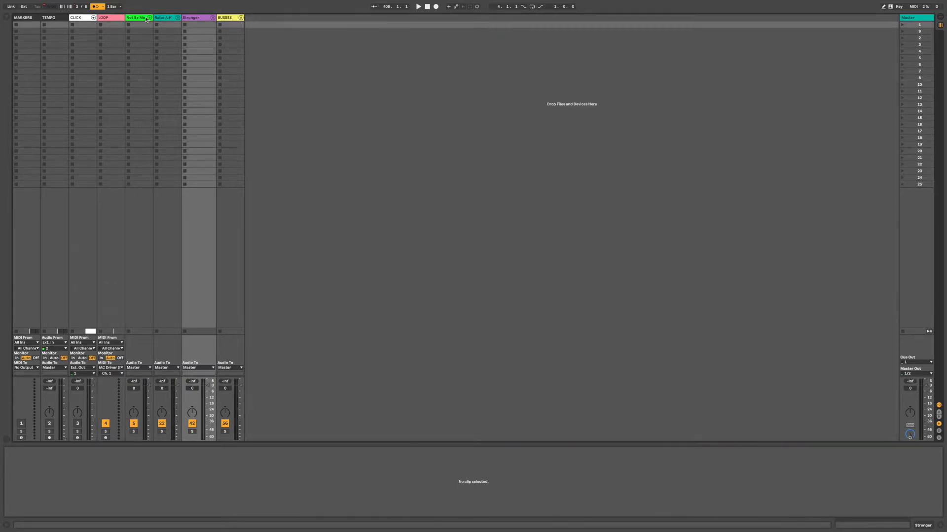
Expand the Not Be Moved group and choose 3 DRUMS as the audio output of its Drums track.
left_click(149, 19)
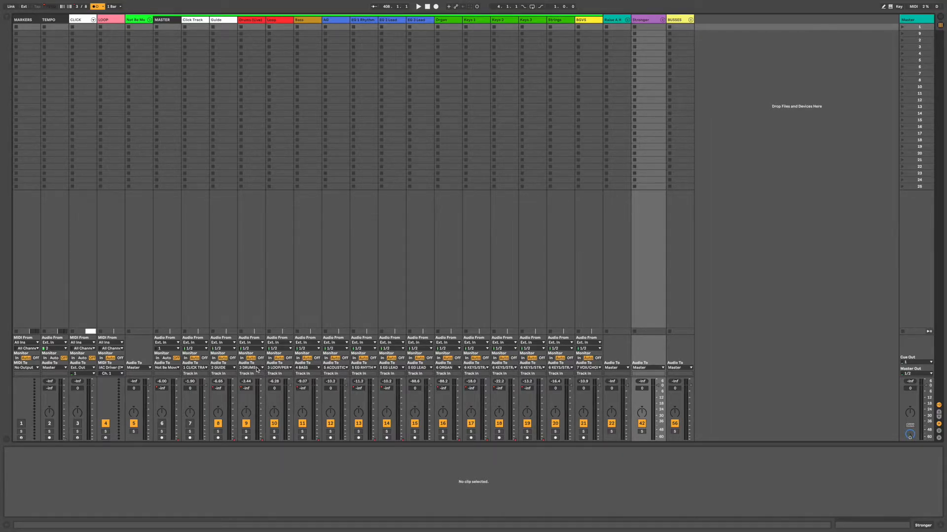
left_click(257, 368)
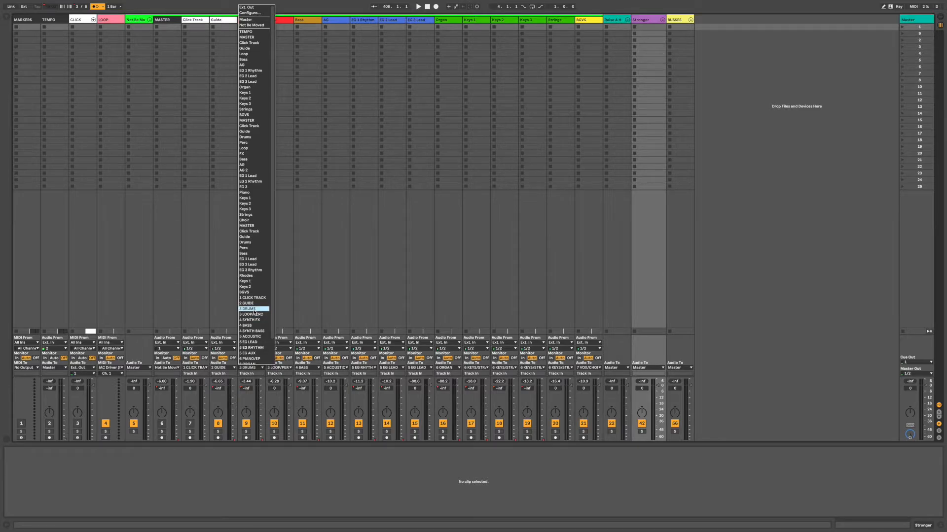
scroll(255, 312, "down", 2)
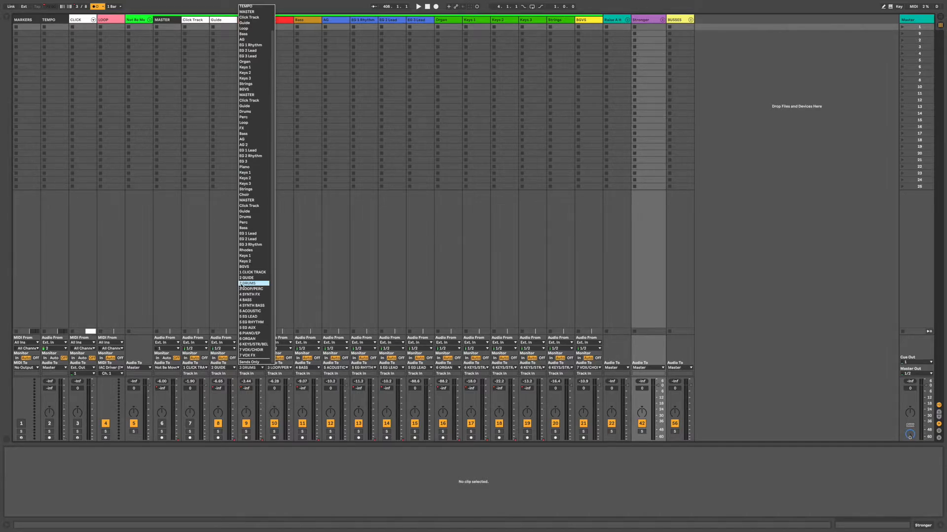
left_click(332, 284)
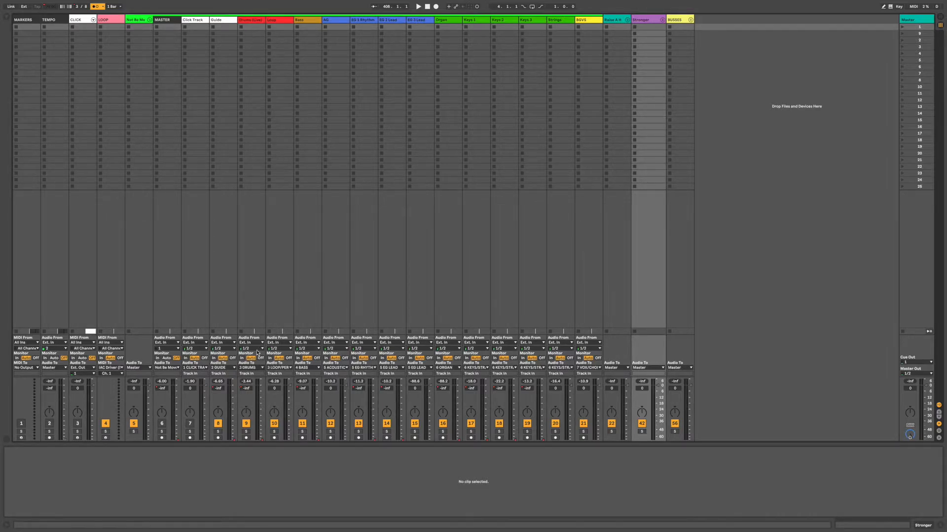
left_click(249, 368)
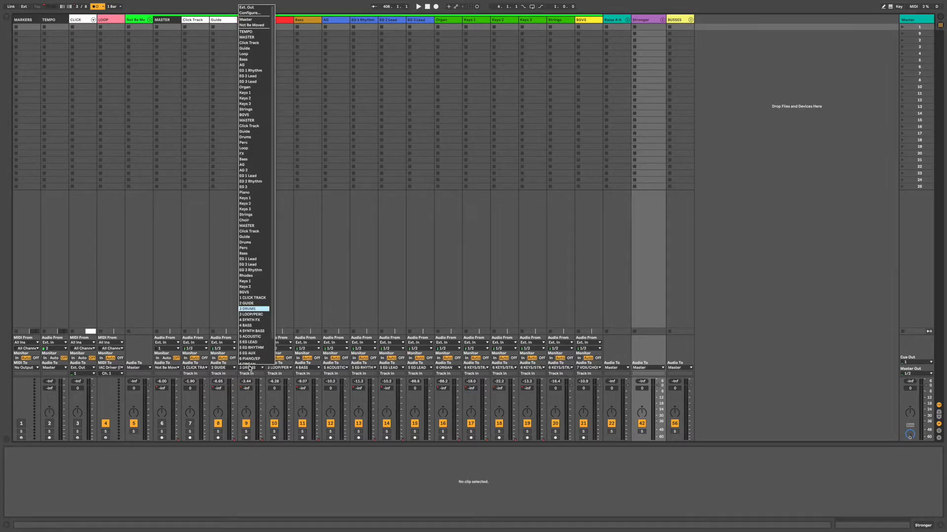
left_click(255, 310)
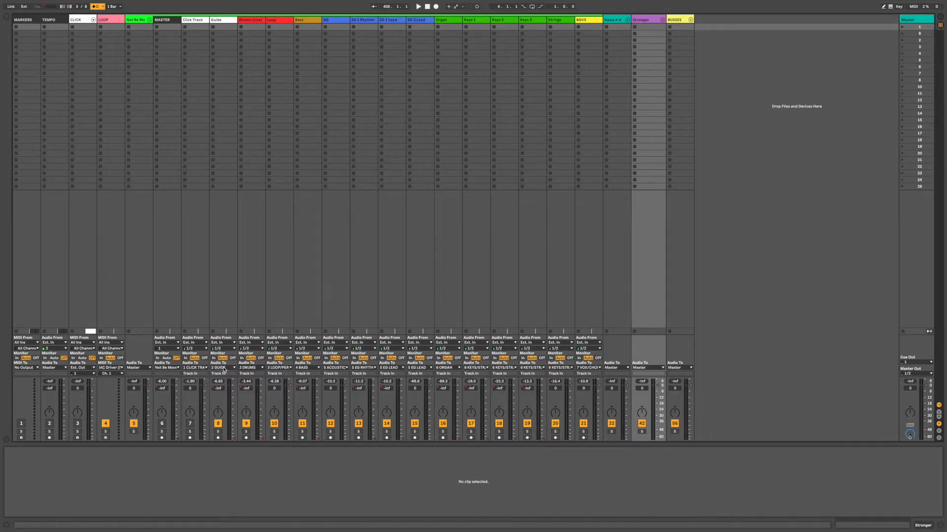
left_click(252, 368)
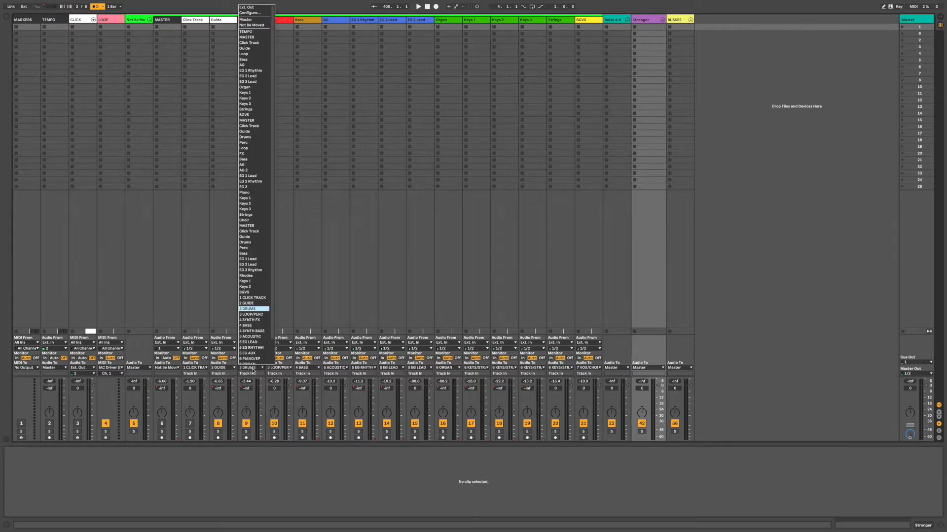
left_click(251, 309)
Expand the BUSSES group and examine the bus channels' input and output routing beside the song's tracks.
left_click(691, 19)
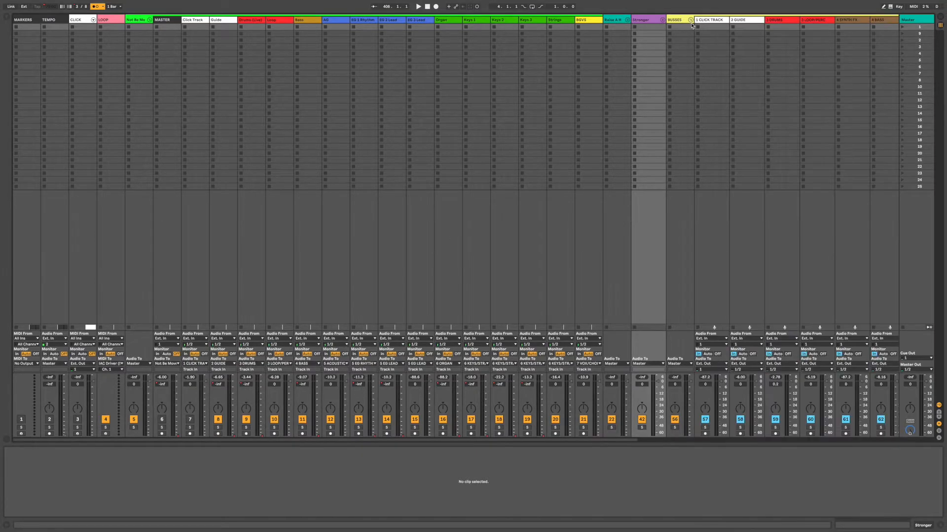
scroll(773, 125, "right", 3)
scroll(773, 125, "right", 2)
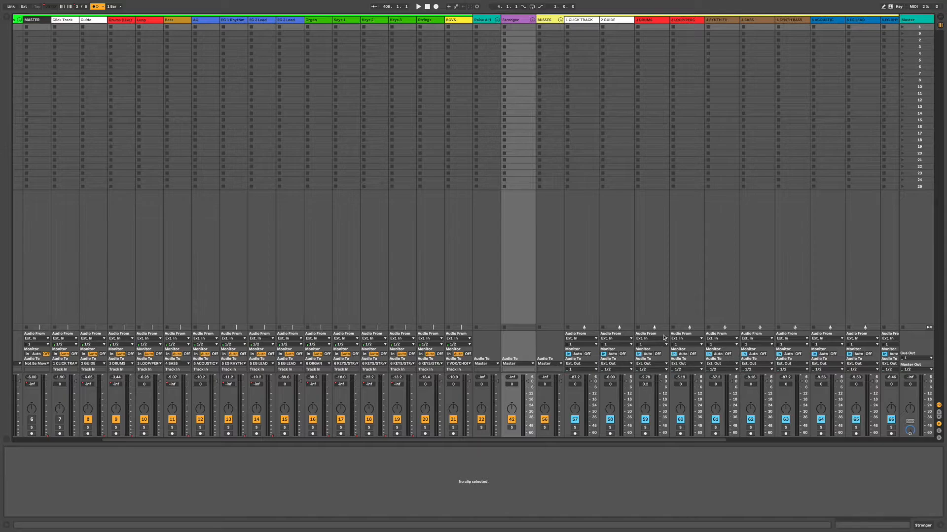
scroll(754, 193, "left", 3)
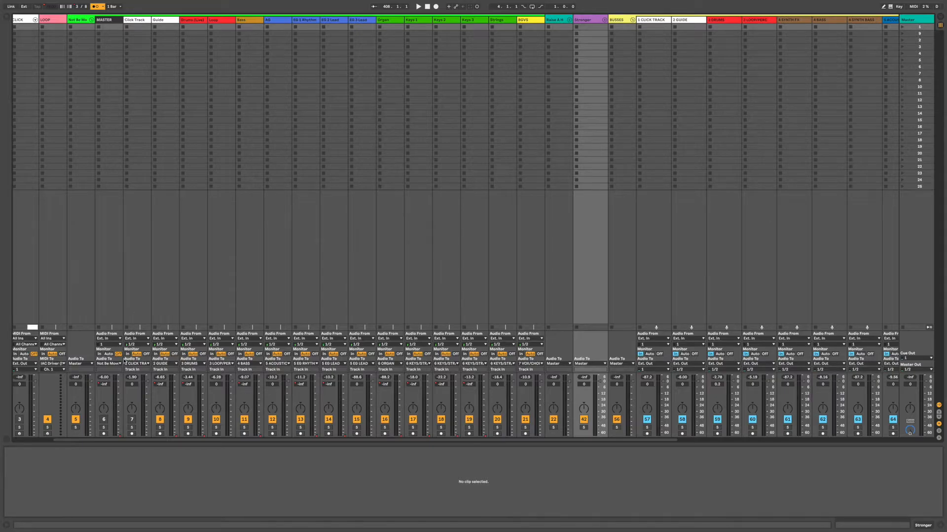
Look through the available output destinations of the Click Track, Guide and Organ tracks in the Not Be Moved group.
left_click(139, 365)
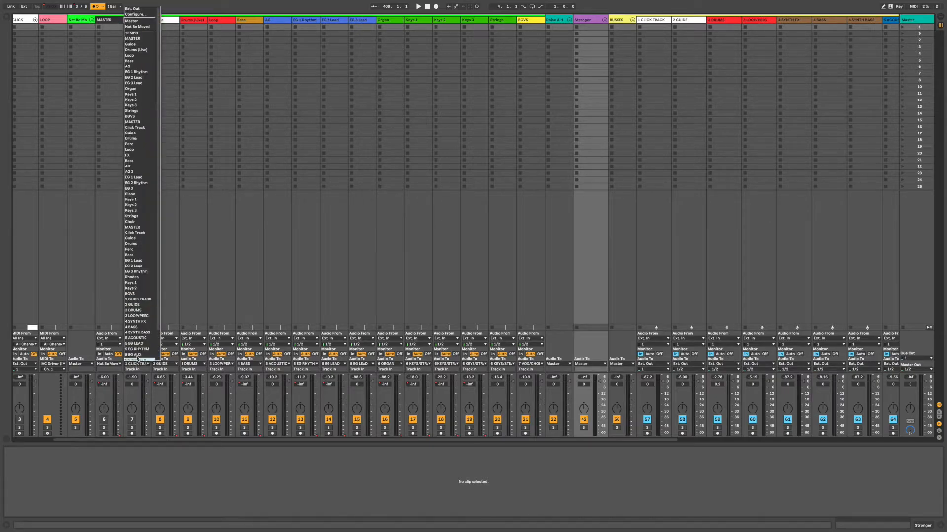
left_click(164, 299)
left_click(165, 364)
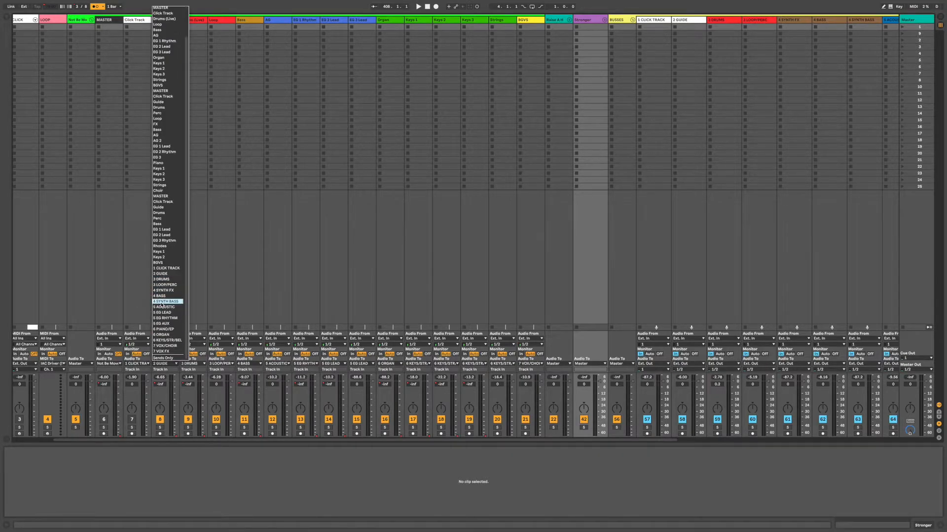
left_click(208, 276)
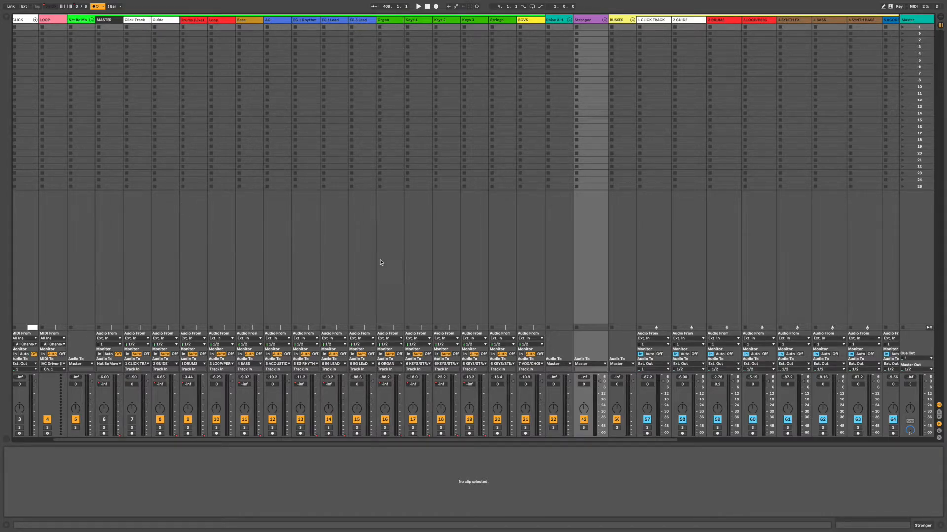
left_click(396, 365)
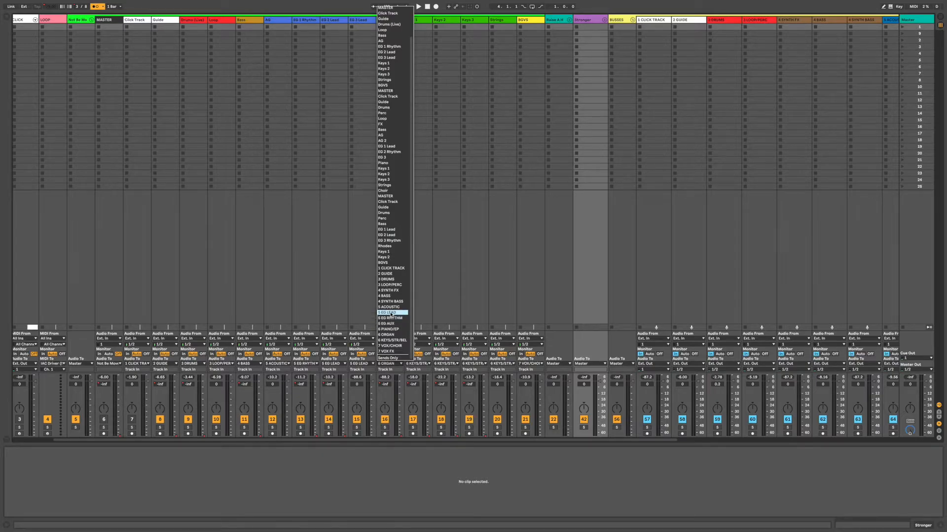
left_click(442, 307)
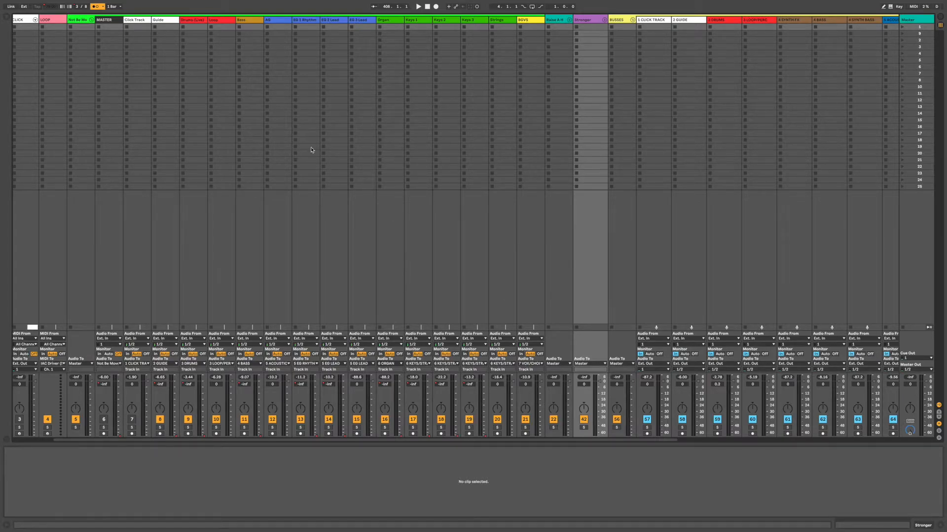
Look over all the bus channels, collapse the Not Be Moved group and expand the Raise A Hallelujah group.
scroll(393, 171, "right", 3)
scroll(744, 169, "right", 7)
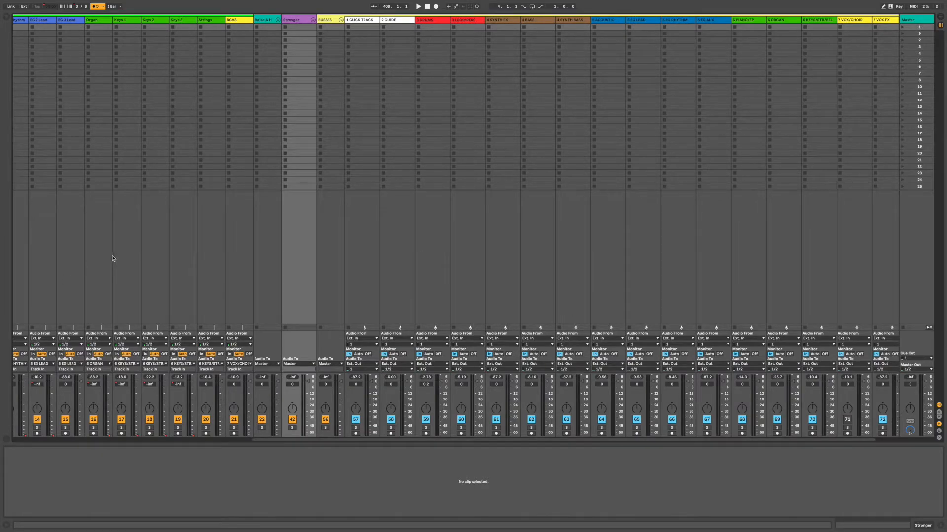
scroll(112, 257, "left", 10)
left_click(150, 19)
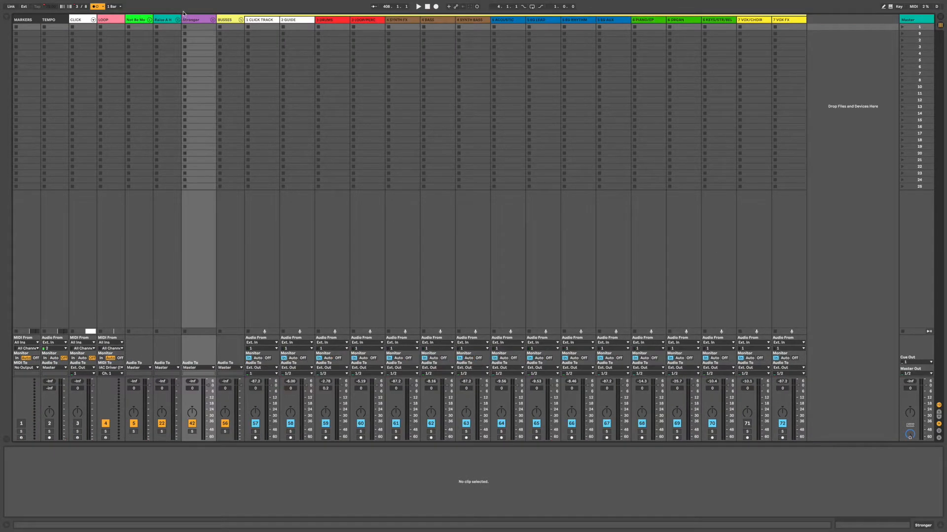
left_click(178, 20)
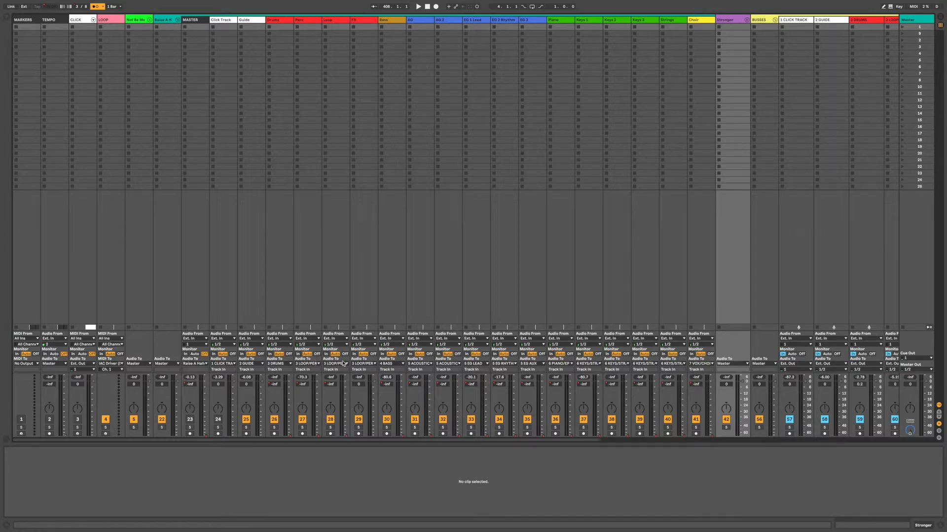
Look through the available output destinations of the Perc, Loop and Bass tracks in the Raise A Hallelujah group.
left_click(308, 364)
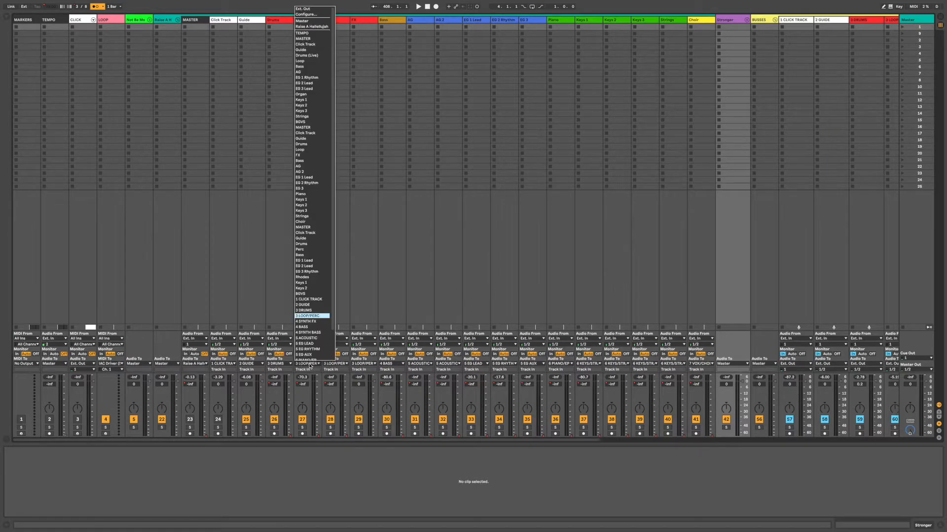
left_click(379, 32)
left_click(307, 22)
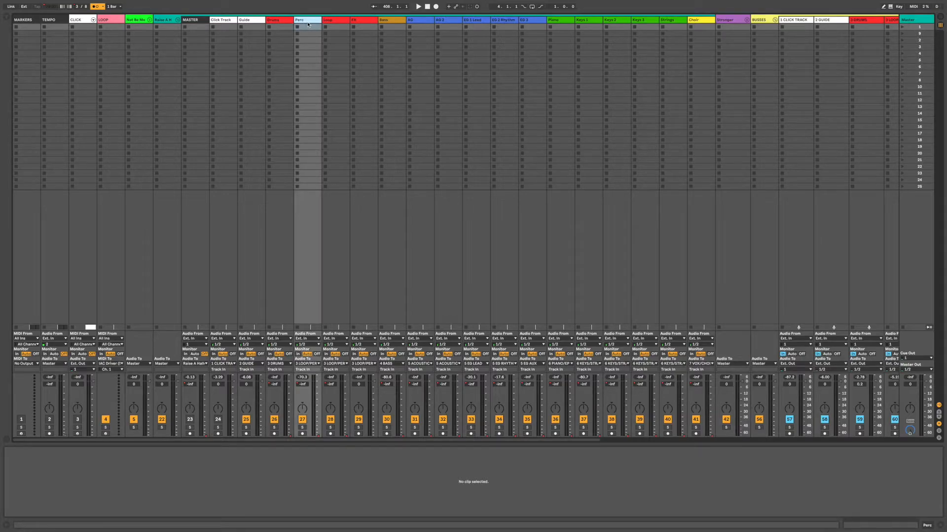
left_click(333, 23, "shift")
left_click(364, 23, "shift")
left_click(335, 363)
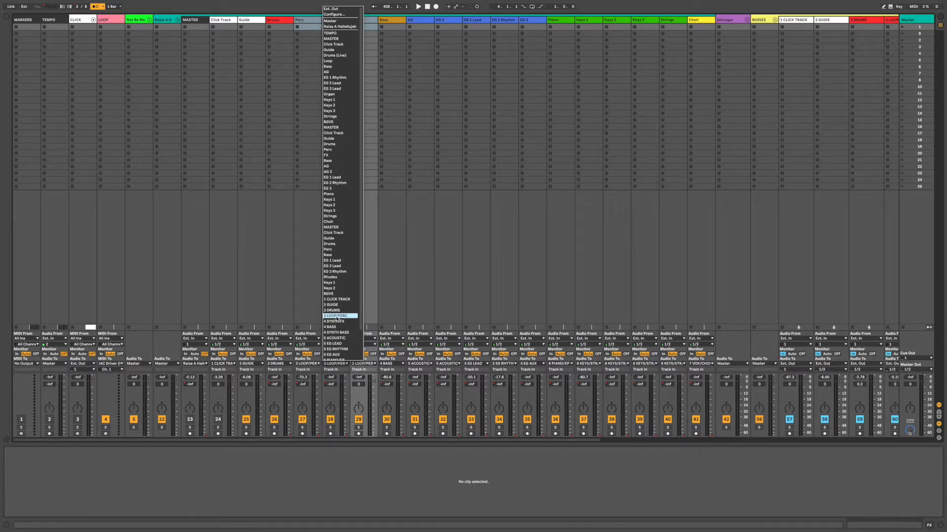
left_click(429, 276)
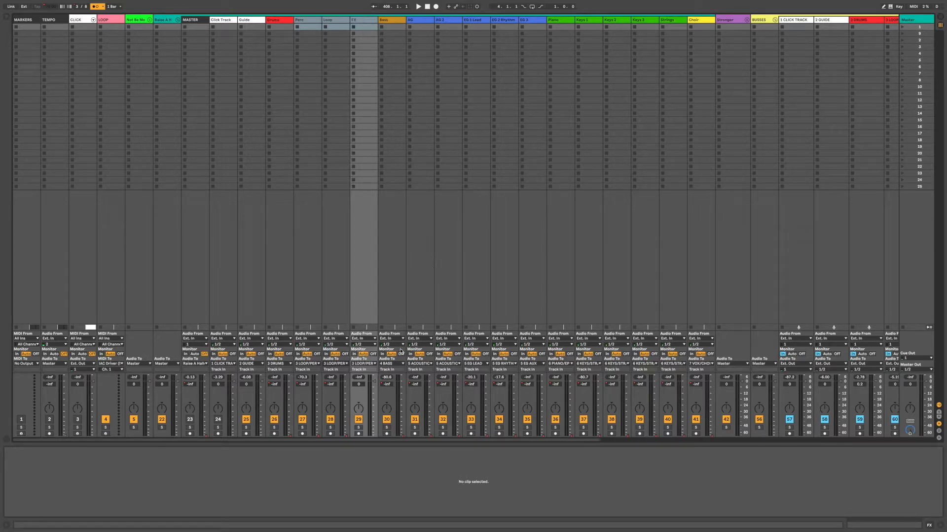
left_click(398, 364)
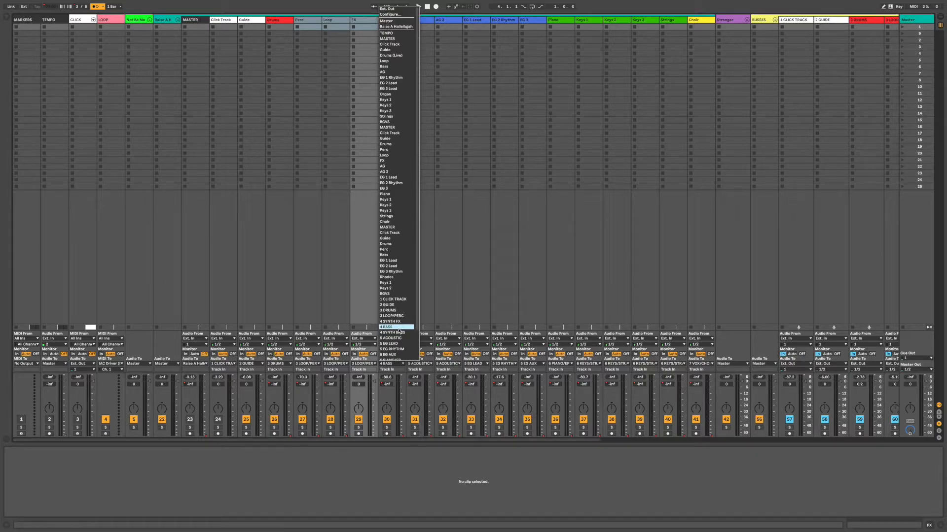
left_click(433, 305)
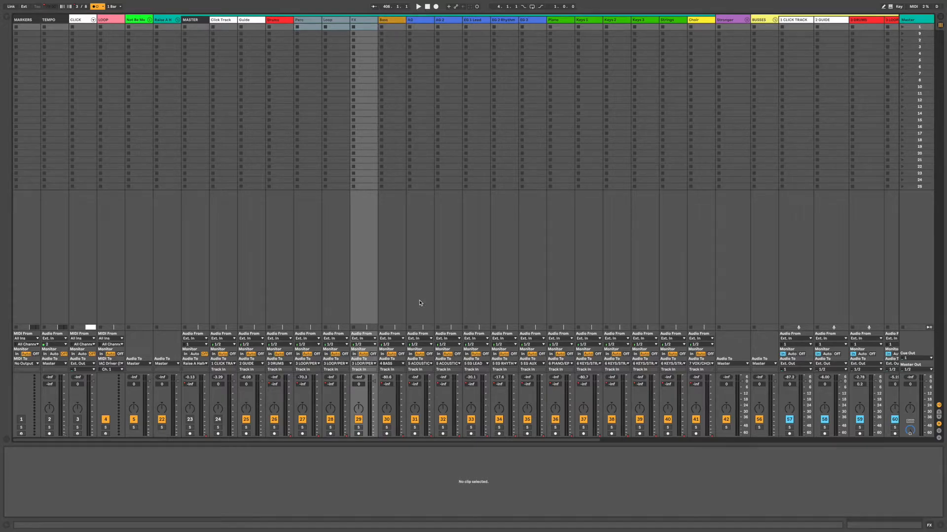
Swap the expanded Raise A Hallelujah group for Stronger, check its BGVS track's output destinations, and collapse Stronger again.
left_click(177, 19)
left_click(213, 20)
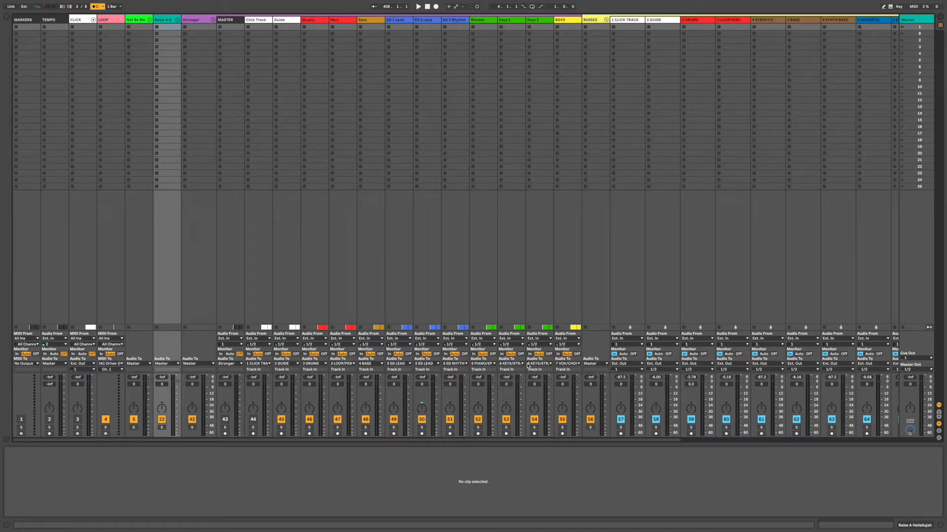
left_click(565, 364)
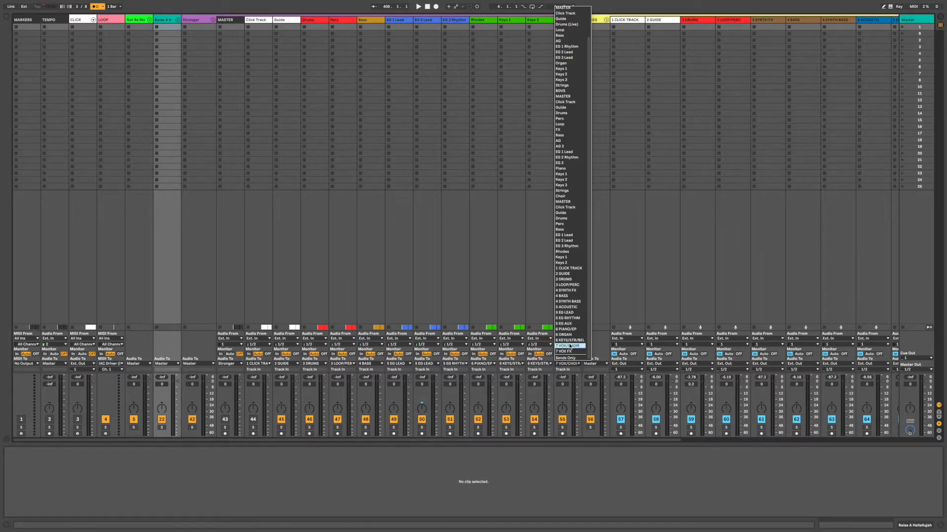
left_click(517, 280)
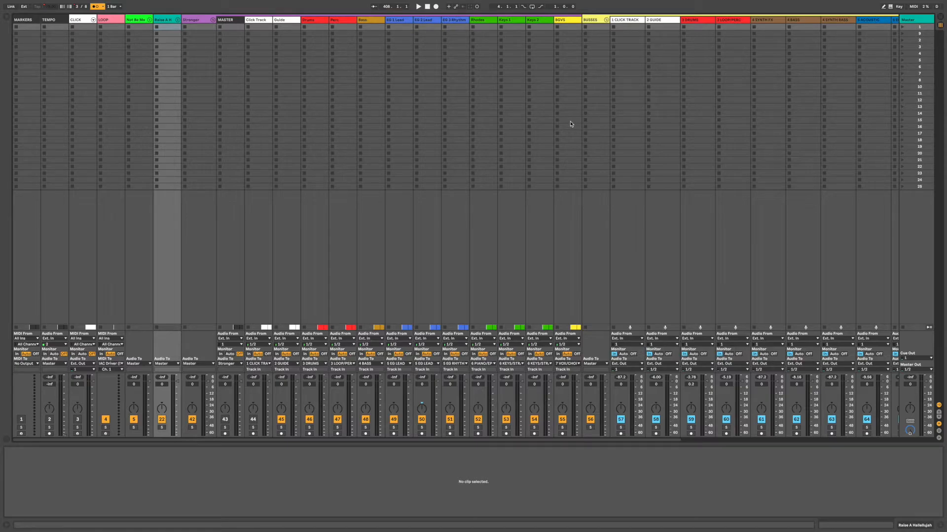
left_click(567, 364)
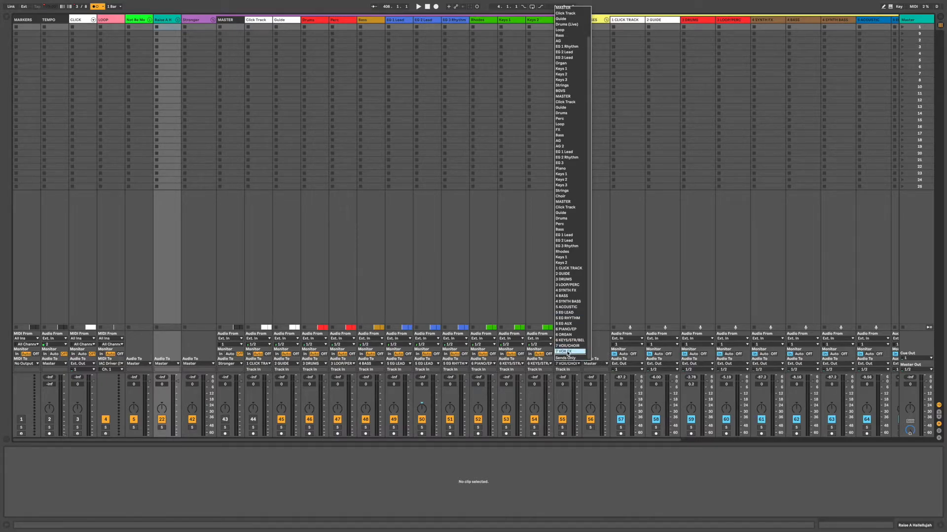
left_click(510, 302)
left_click(213, 20)
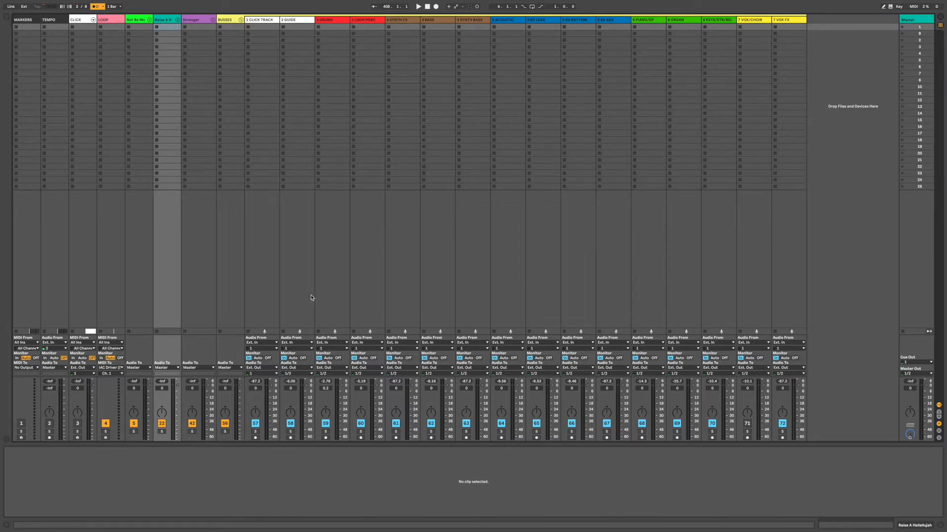
Mute the 3 DRUMS, 4 BASS, 5 ACOUSTIC, 5 EG LEAD, 5 EG RHYTHM and 6 PIANO/EP bus channels.
left_click(325, 424)
left_click(431, 424)
left_click(501, 424)
left_click(536, 424)
left_click(572, 424)
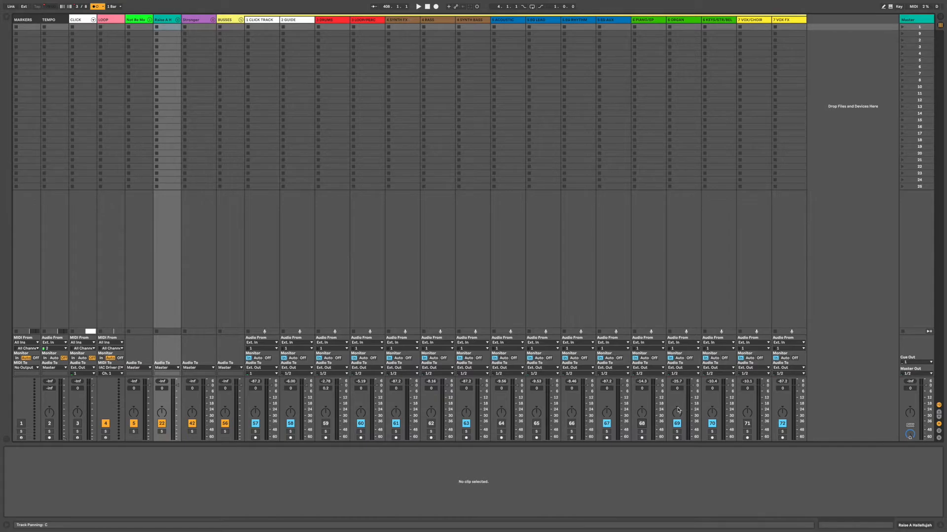
left_click(747, 423)
left_click(748, 424)
In the Arrangement View, expand the Raise A Hallelujah group and play the song from its Raise(D) locator.
key("Tab")
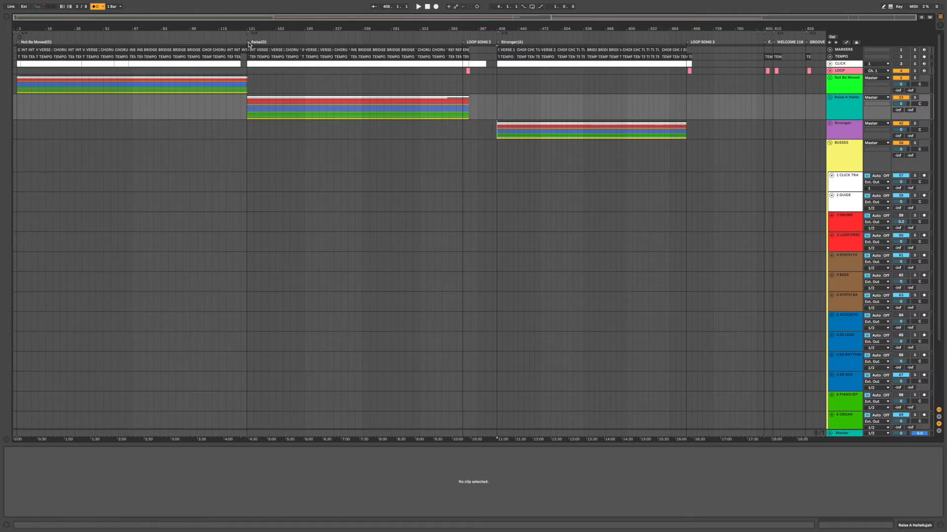
left_click(248, 43)
left_click_drag(257, 28, 267, 34)
left_click(830, 98)
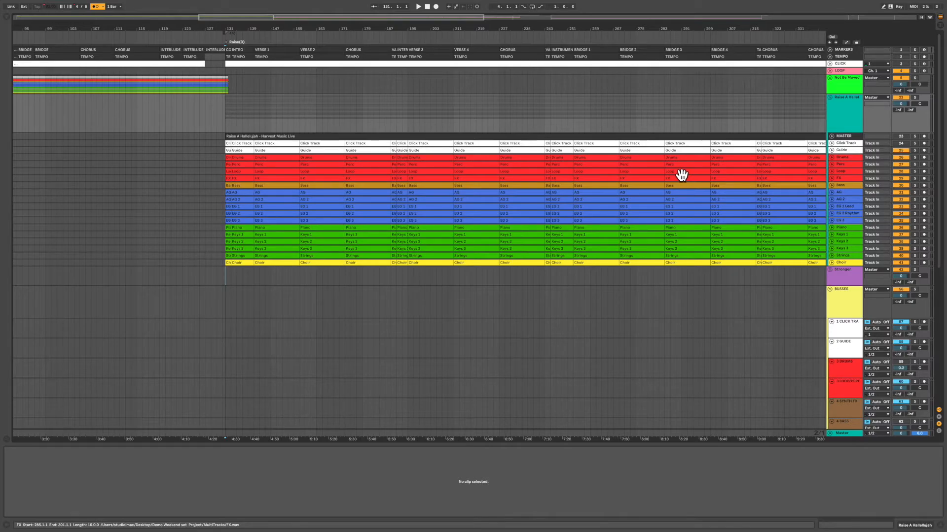
key("space")
scroll(764, 254, "right", 3)
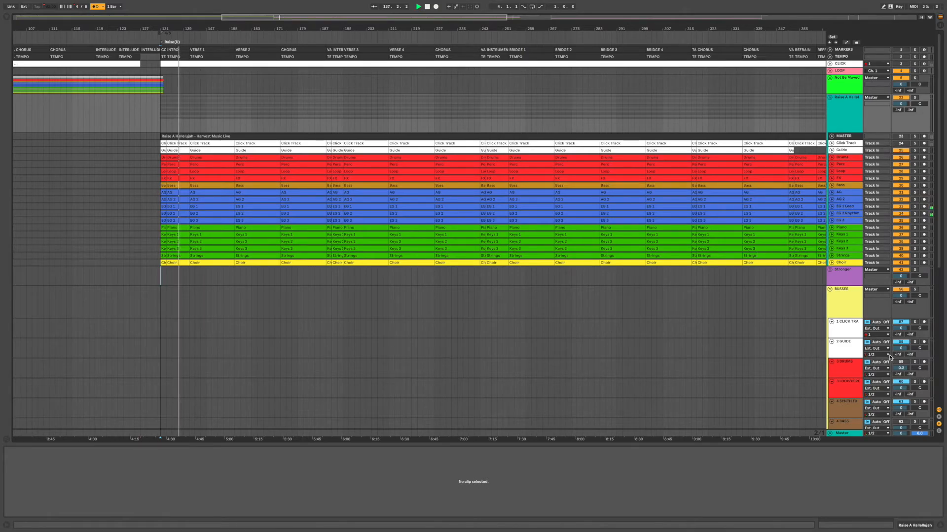
Examine the bus channels during playback, return to the Session View mixer and collapse the Raise A Hallelujah group.
scroll(890, 357, "down", 4)
scroll(891, 345, "down", 2)
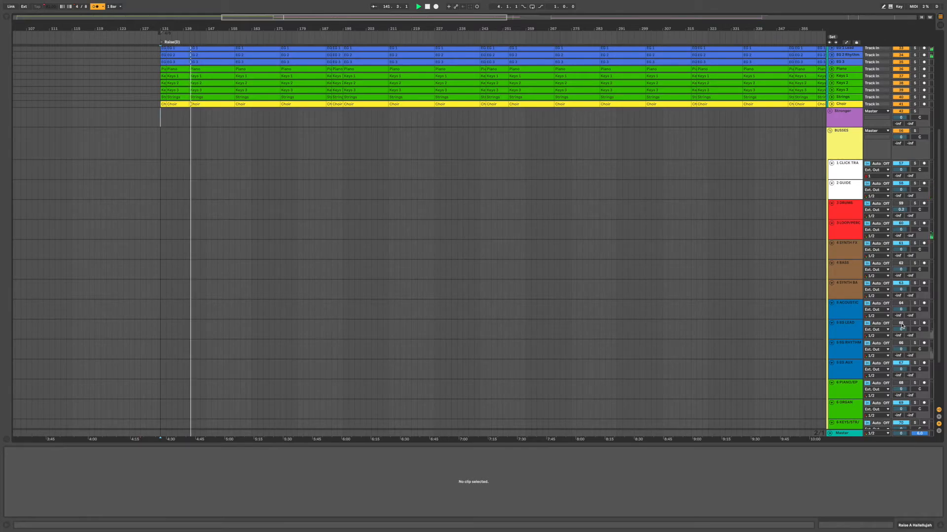
key("Tab")
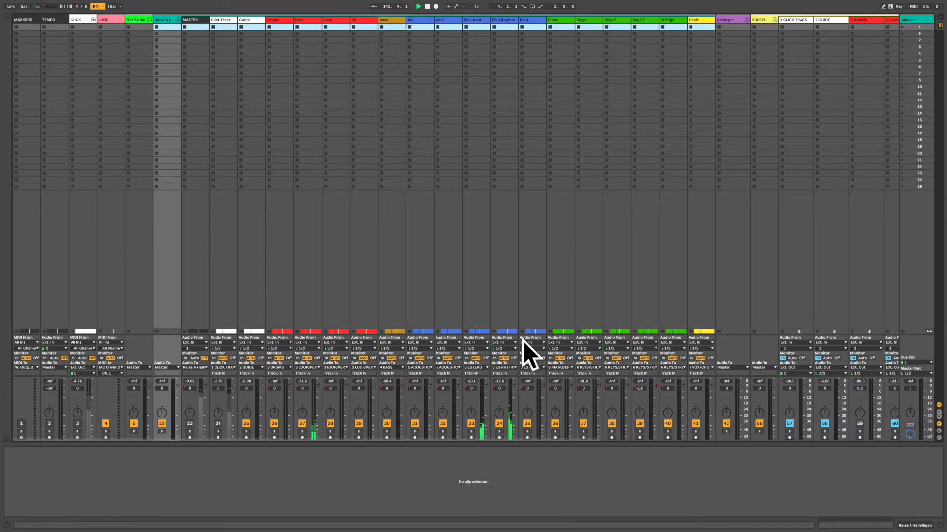
left_click(178, 20)
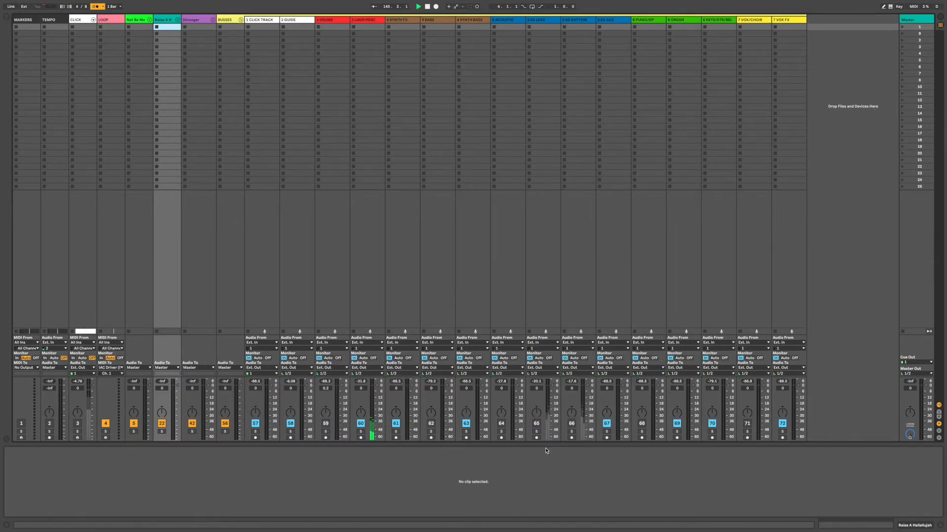
Audition the 5 EG LEAD and 5 EG RHYTHM busses by unmuting them during playback, mute both again and stop playback.
left_click(536, 424)
left_click(571, 424)
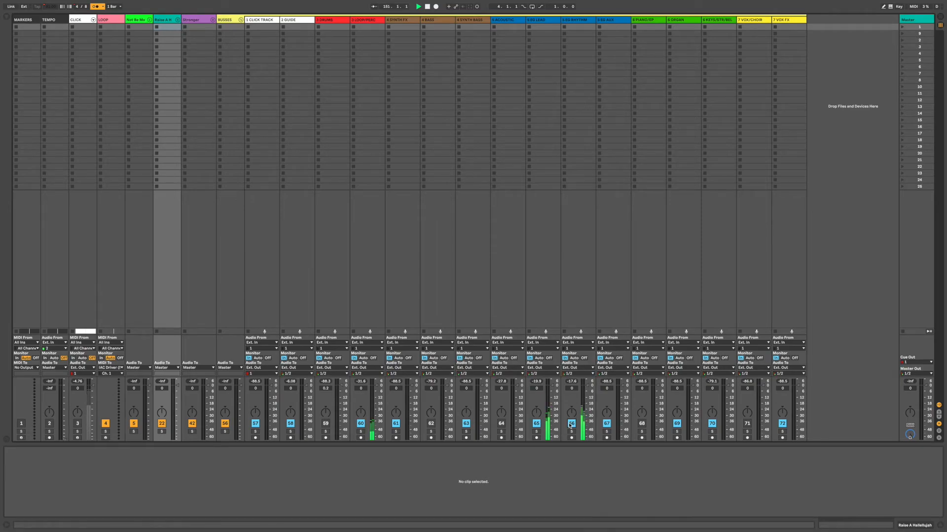
left_click(571, 424)
left_click(536, 424)
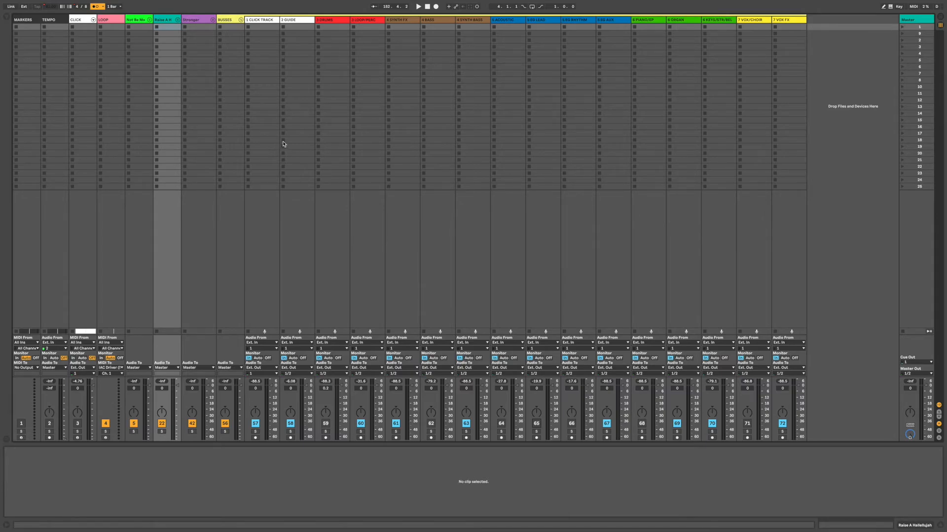
Compare the output routing of the Raise A Hallelujah and Stronger tracks side by side, and return to the expanded BUSSES group.
left_click(240, 20)
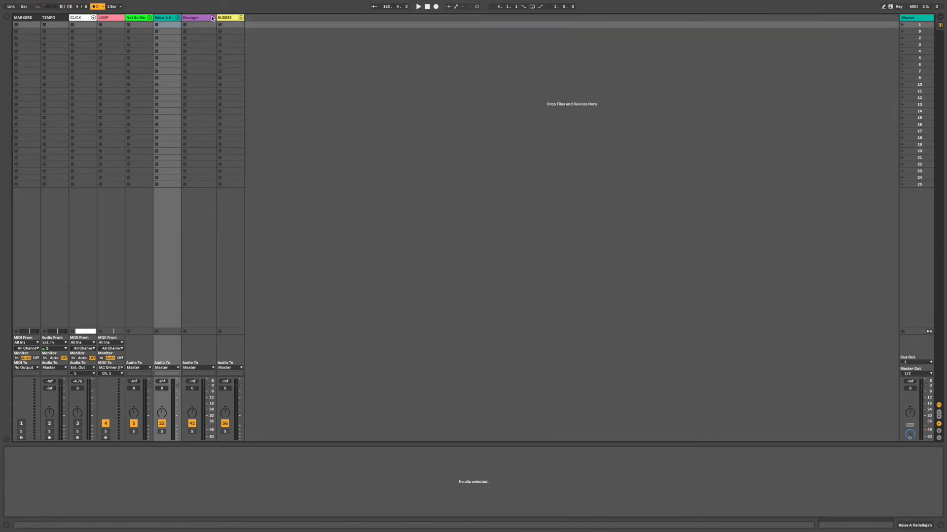
left_click(212, 20)
left_click(178, 20)
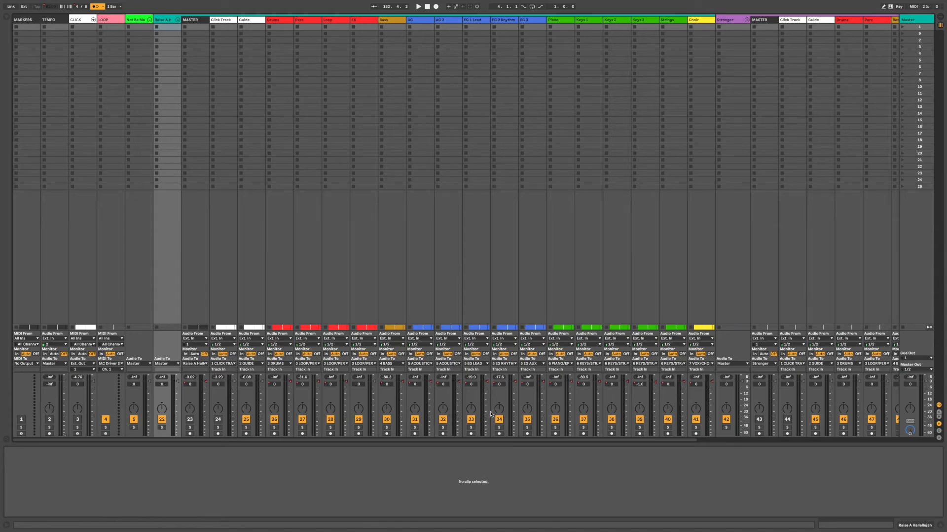
scroll(488, 316, "right", 10)
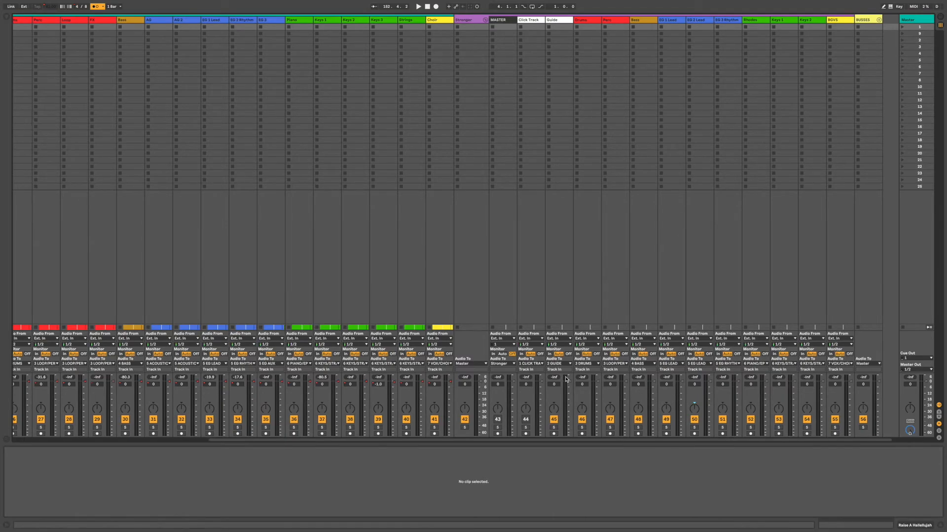
scroll(345, 169, "left", 10)
left_click(177, 20)
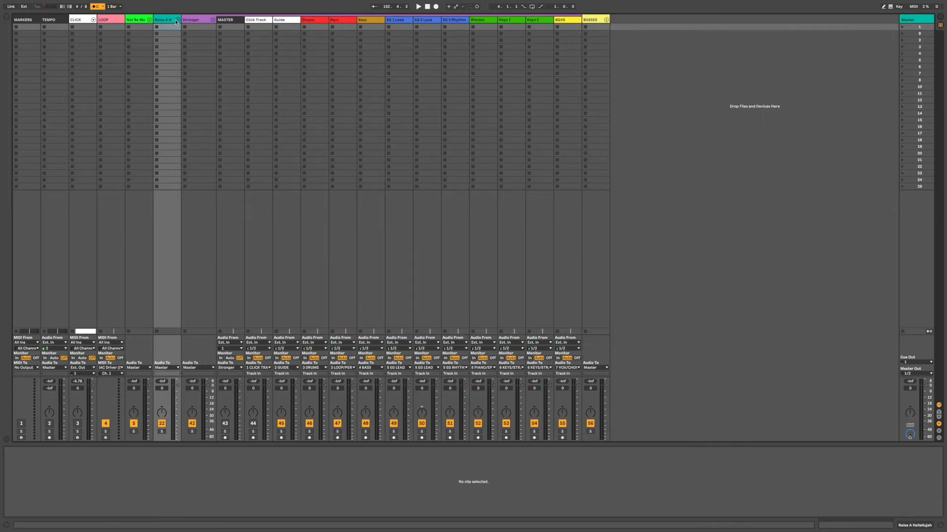
left_click(212, 20)
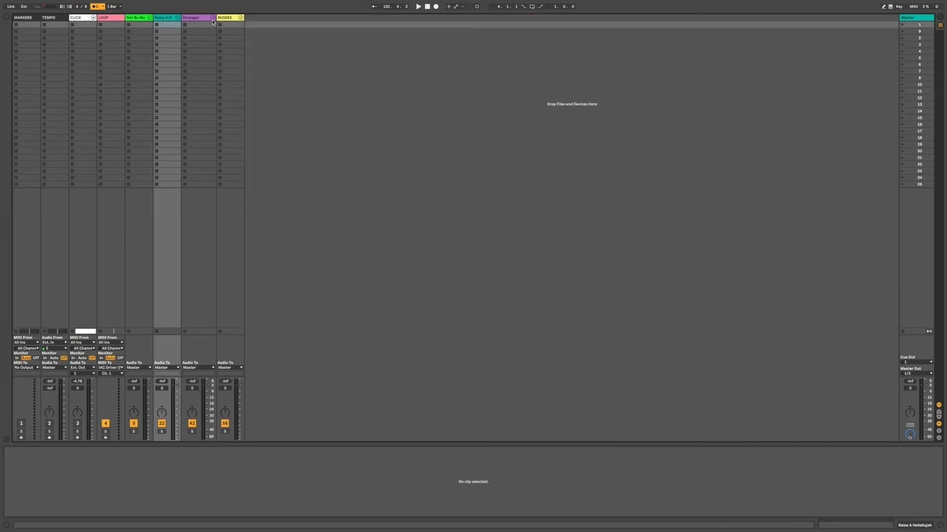
left_click(241, 17)
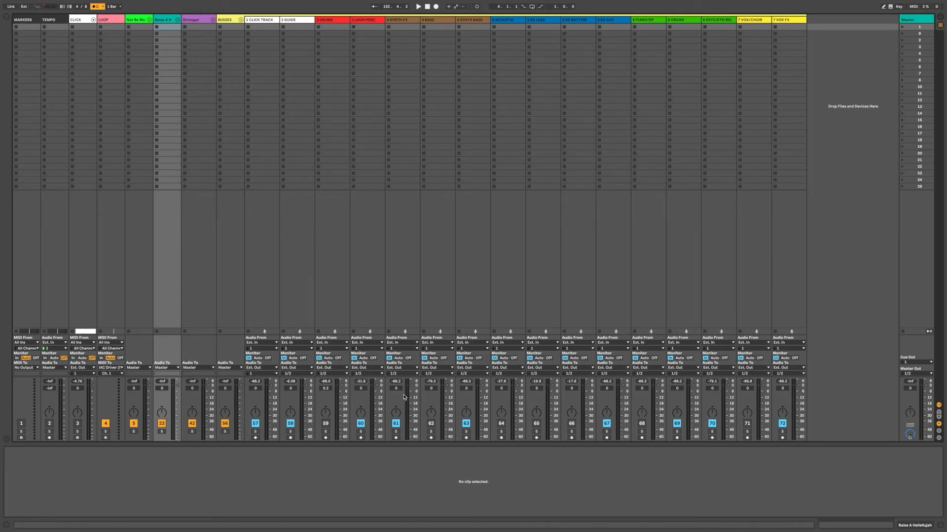
Unmute the 3 DRUMS bus, play Raise A Hallelujah from the chorus after Verse 4, and show the busses in Session View.
left_click(326, 423)
key("Tab")
scroll(382, 238, "up", 6)
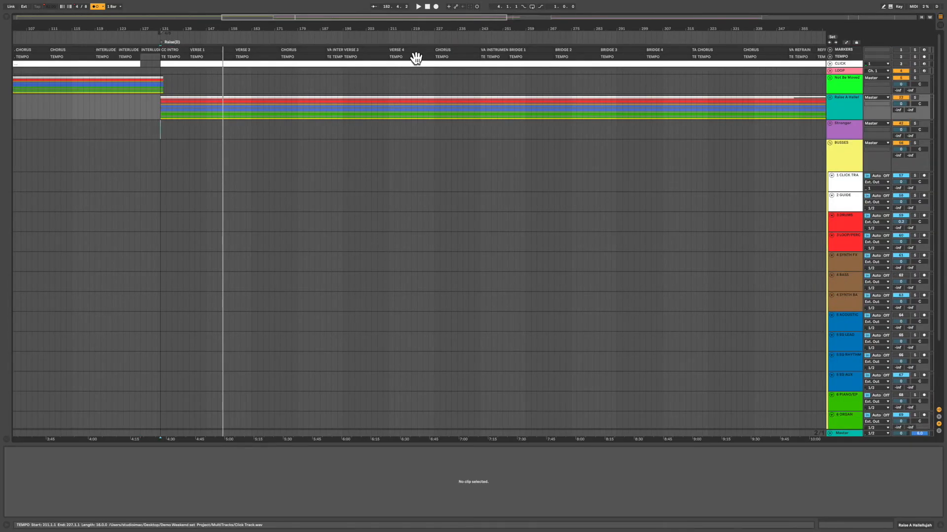
left_click(433, 88)
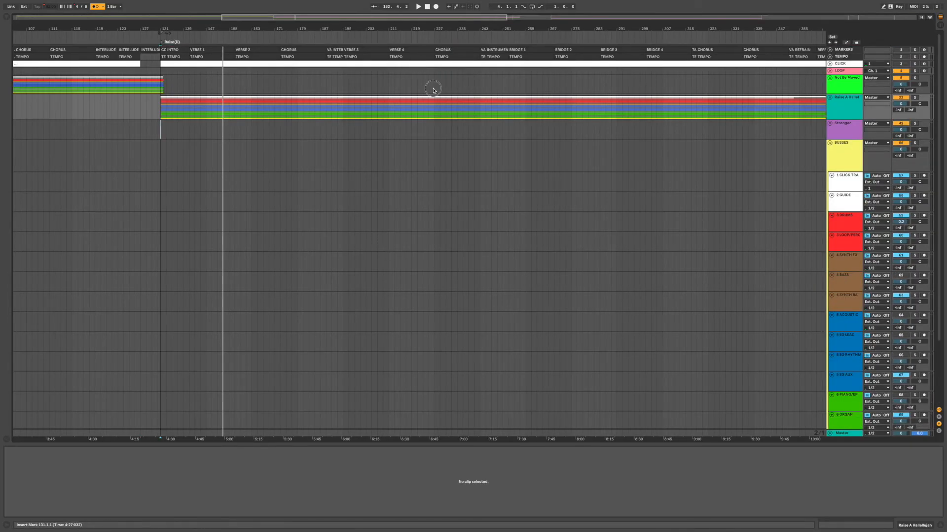
key("space")
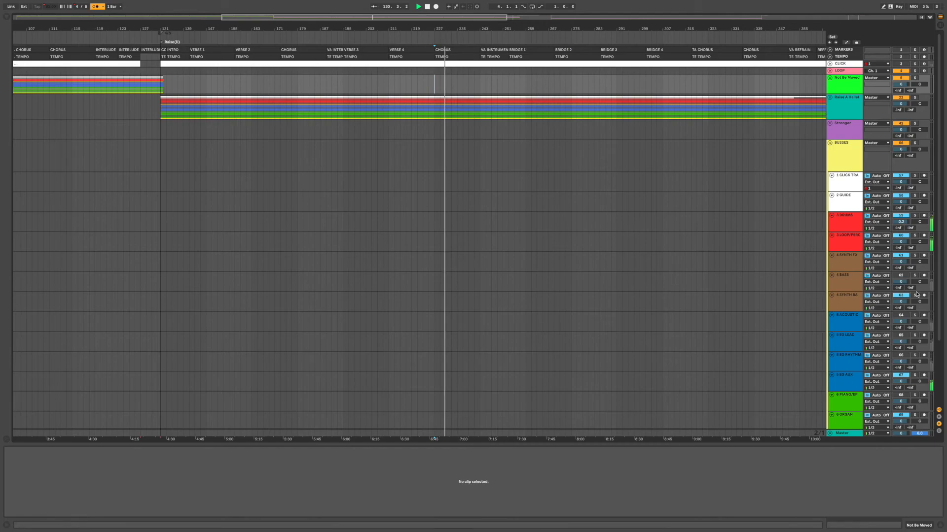
key("Tab")
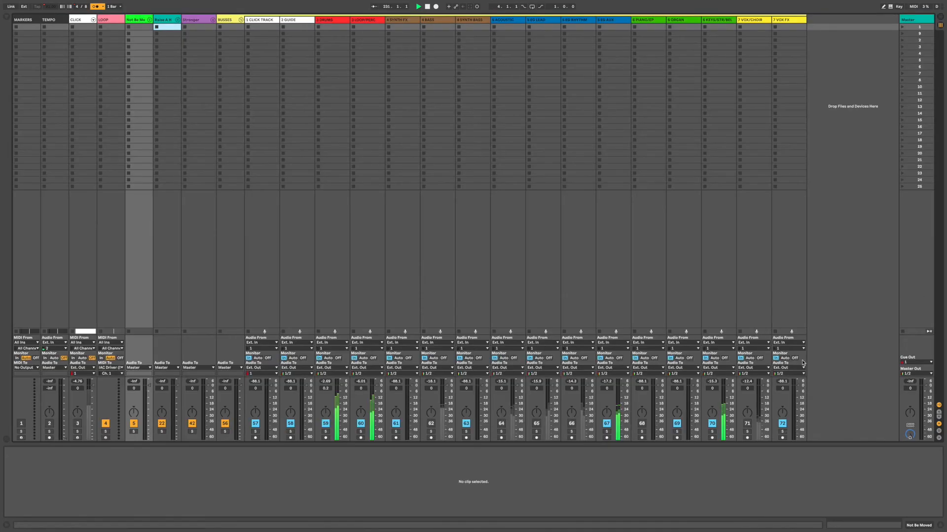
Compare the mix with the 5 EG AUX, 5 EG RHYTHM and 5 EG LEAD busses muted and unmuted, restoring their previous states.
left_click(607, 423)
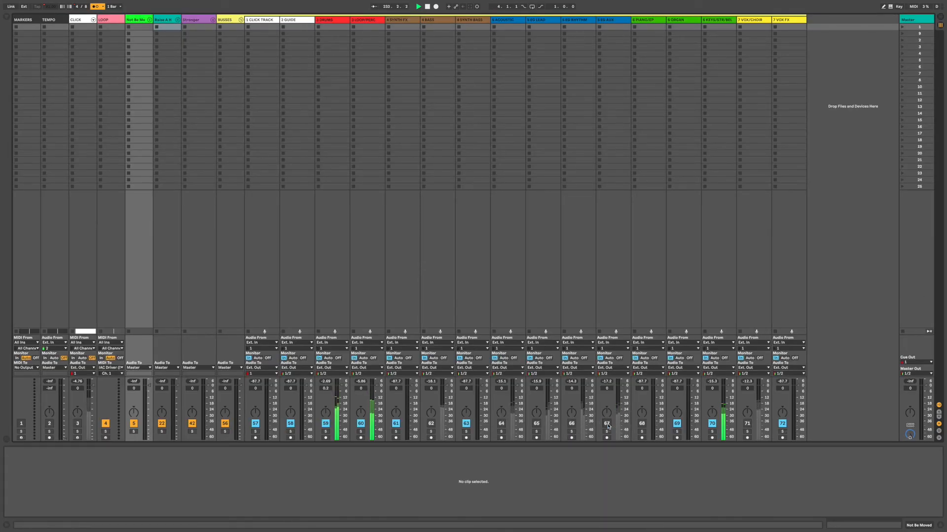
left_click(606, 424)
left_click(571, 424)
left_click(536, 424)
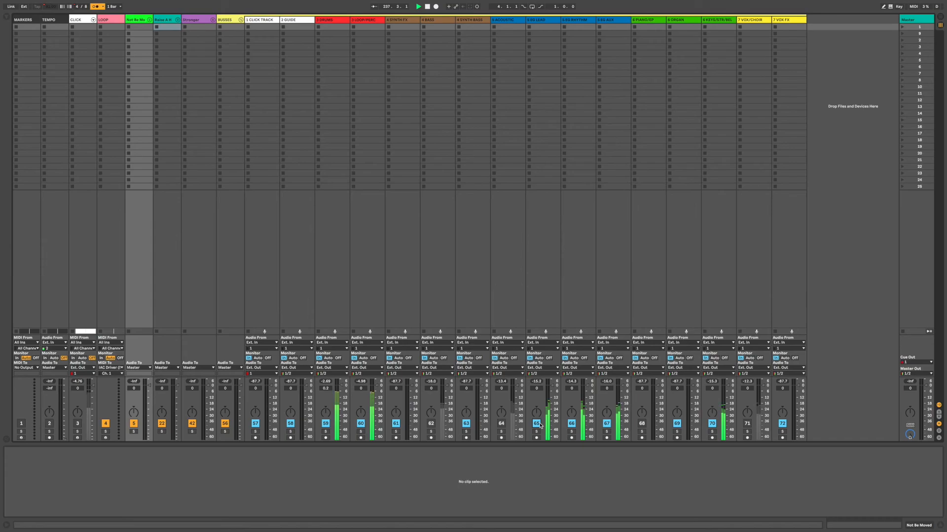
left_click(536, 423)
left_click(571, 423)
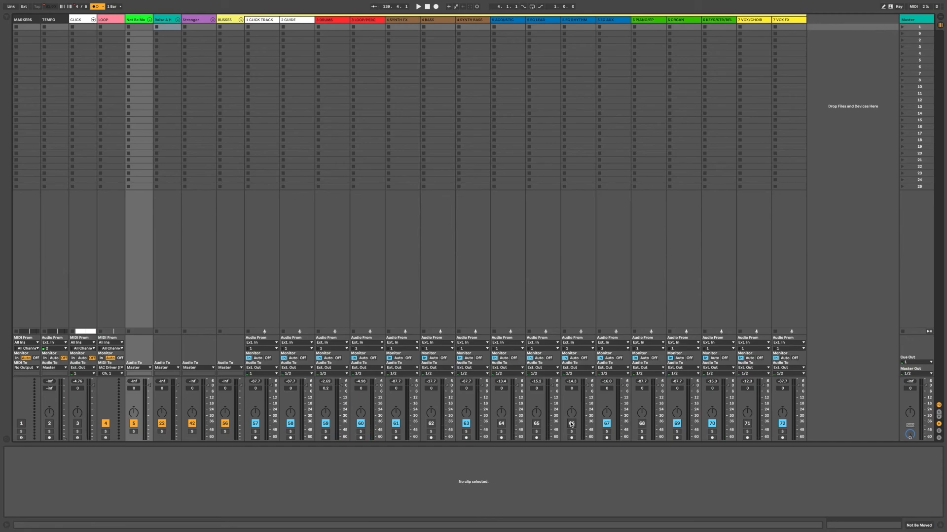
key("Tab")
key("Tab")
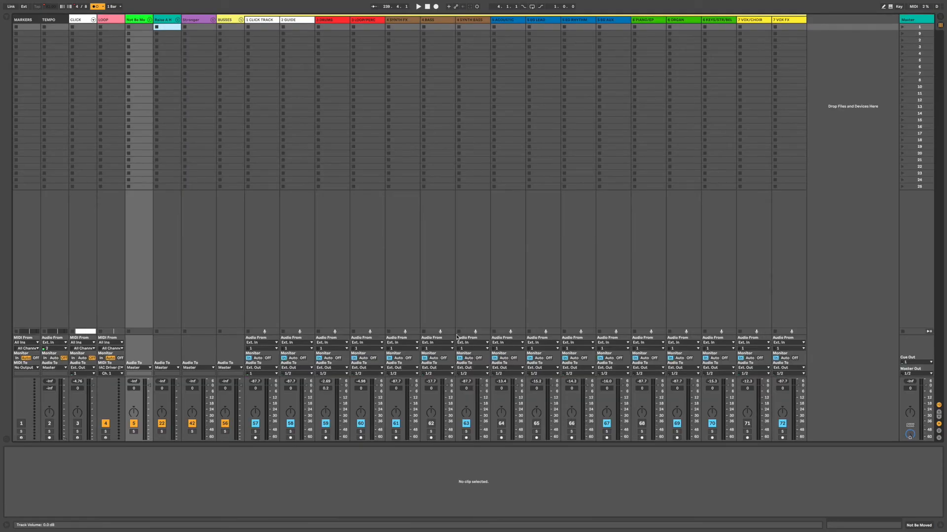